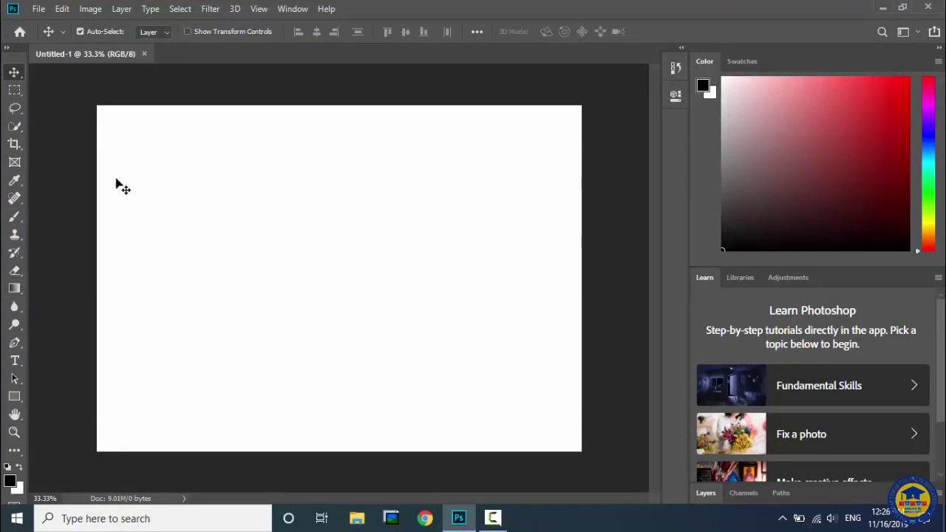
{"action": "left_click", "coordinate": [14, 90]}
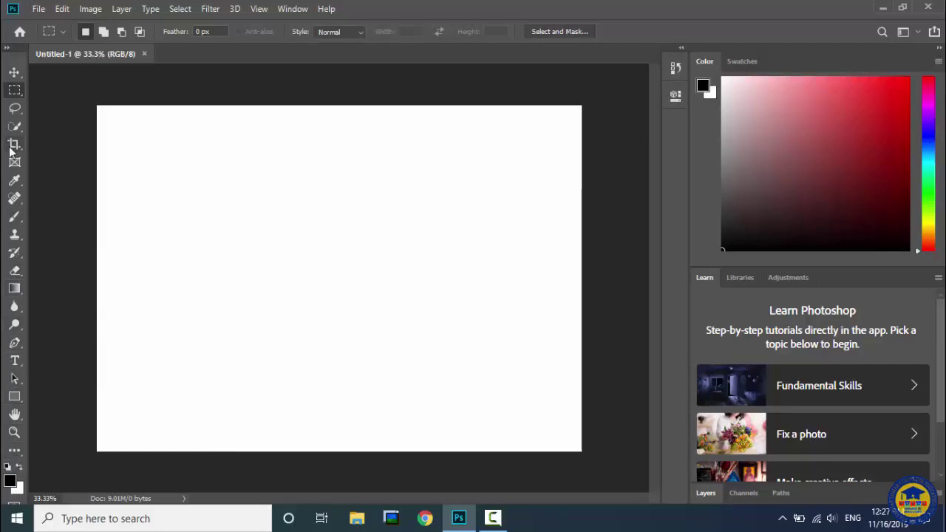
{"action": "left_click", "coordinate": [38, 9]}
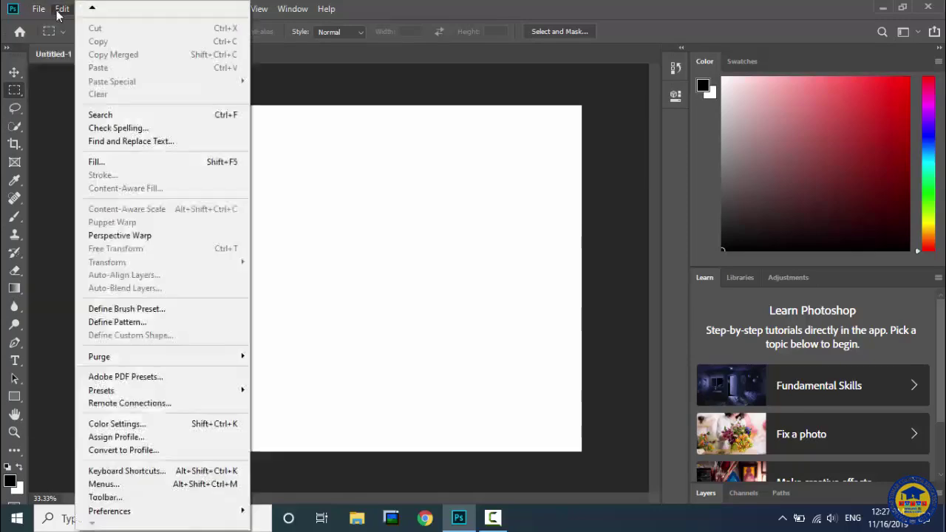
{"action": "left_click", "coordinate": [62, 11]}
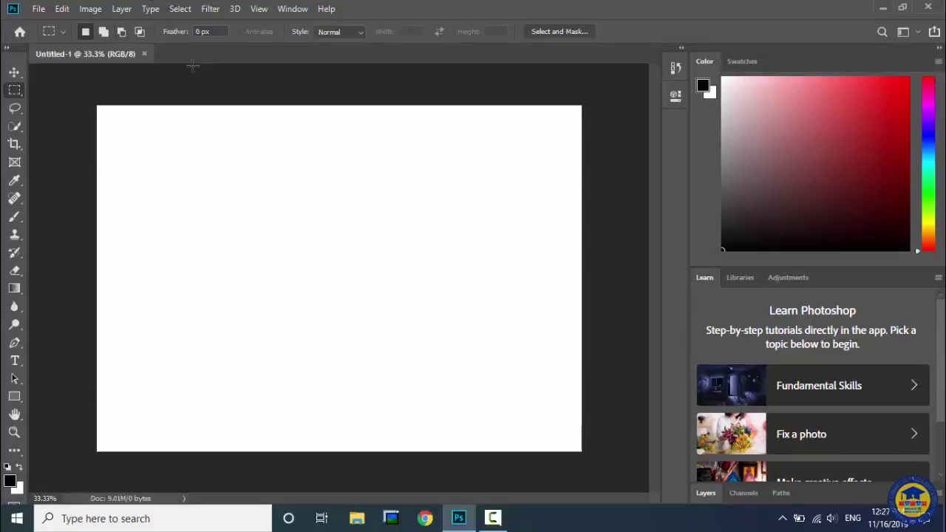
{"action": "left_click", "coordinate": [35, 10]}
{"action": "left_click", "coordinate": [38, 12]}
{"action": "left_click", "coordinate": [62, 11]}
{"action": "left_click", "coordinate": [64, 11]}
{"action": "left_click", "coordinate": [88, 11]}
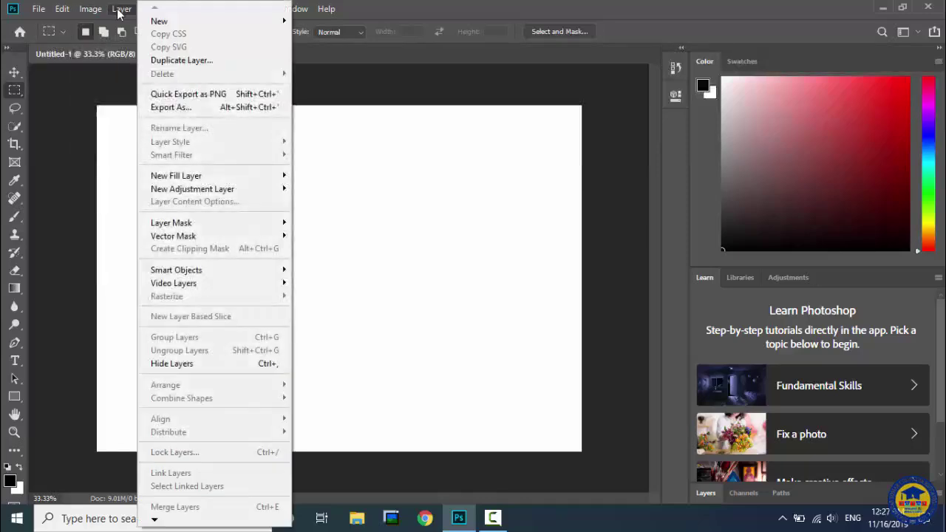
{"action": "left_click", "coordinate": [122, 10]}
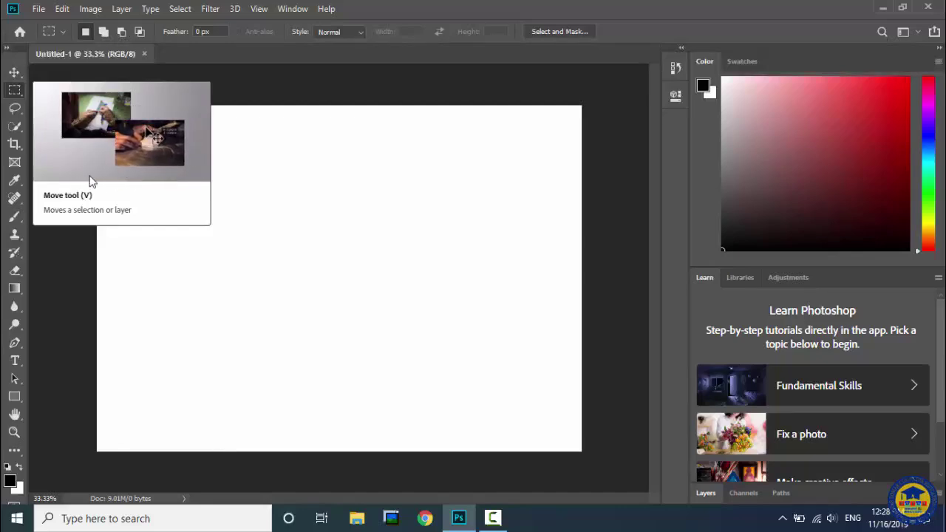
{"action": "left_click", "coordinate": [14, 146]}
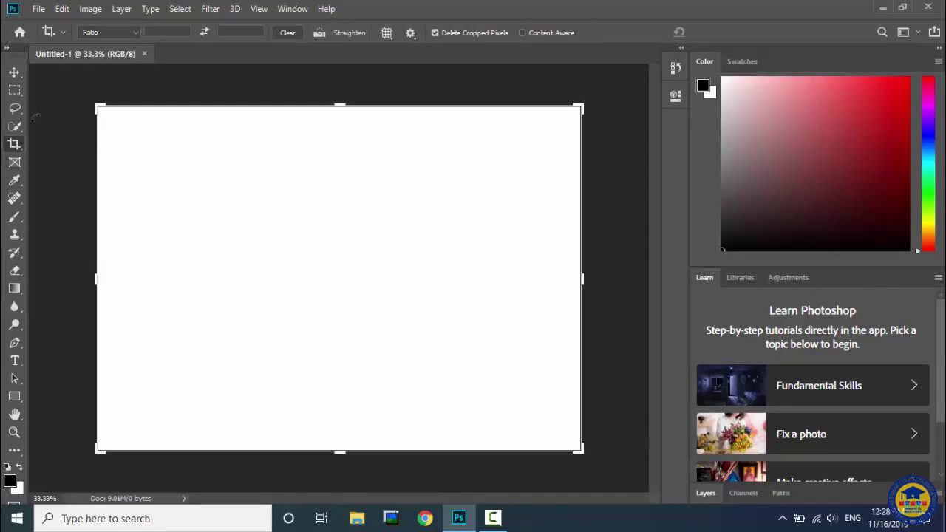
{"action": "left_click", "coordinate": [14, 73]}
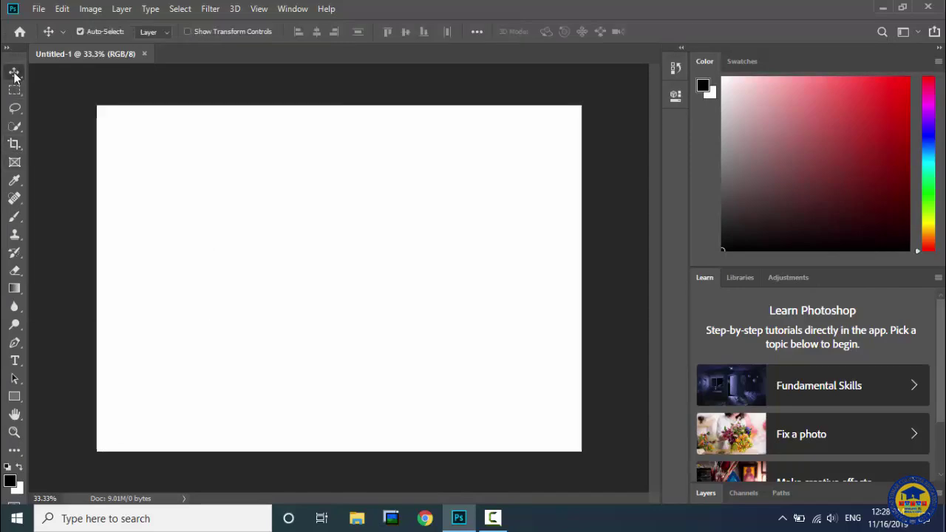
Step: Turn off the Show Tooltips option in the Tools preferences and accept the change
{"action": "left_click", "coordinate": [62, 10]}
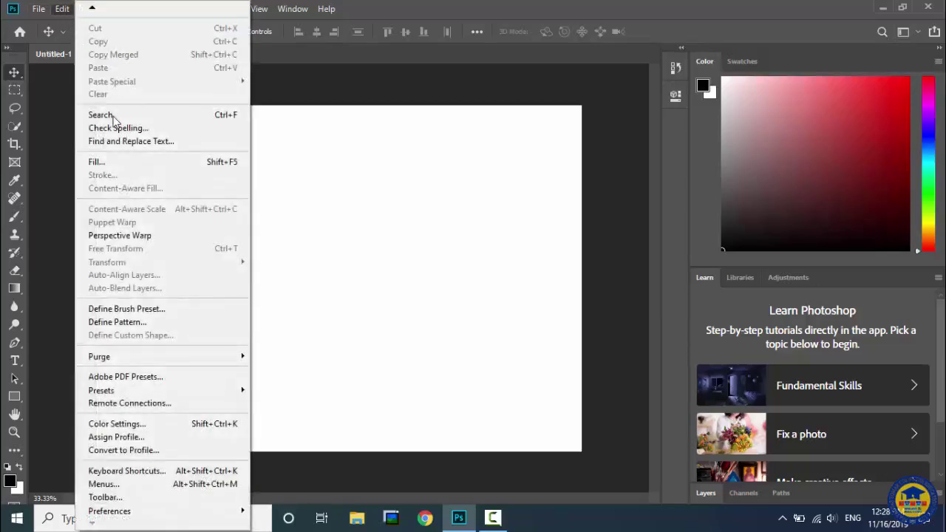
{"action": "mouse_move", "coordinate": [182, 515]}
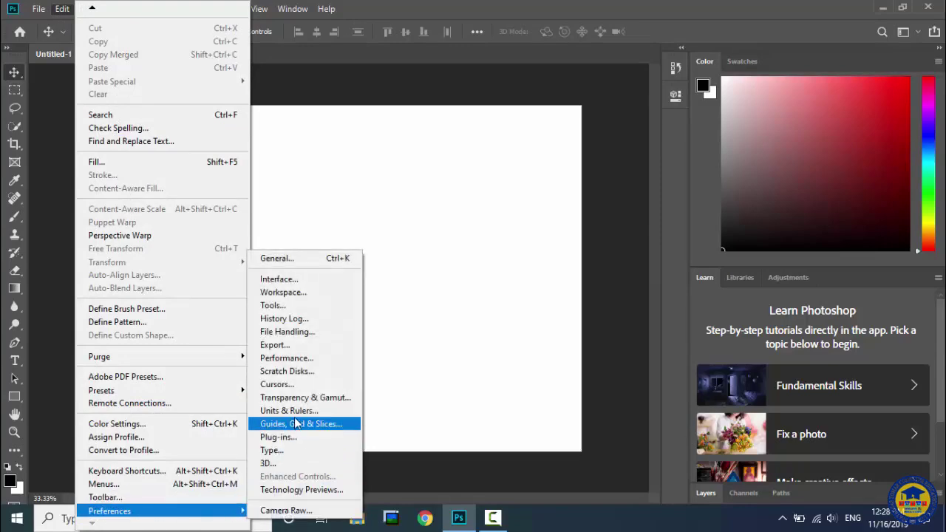
{"action": "left_click", "coordinate": [320, 309]}
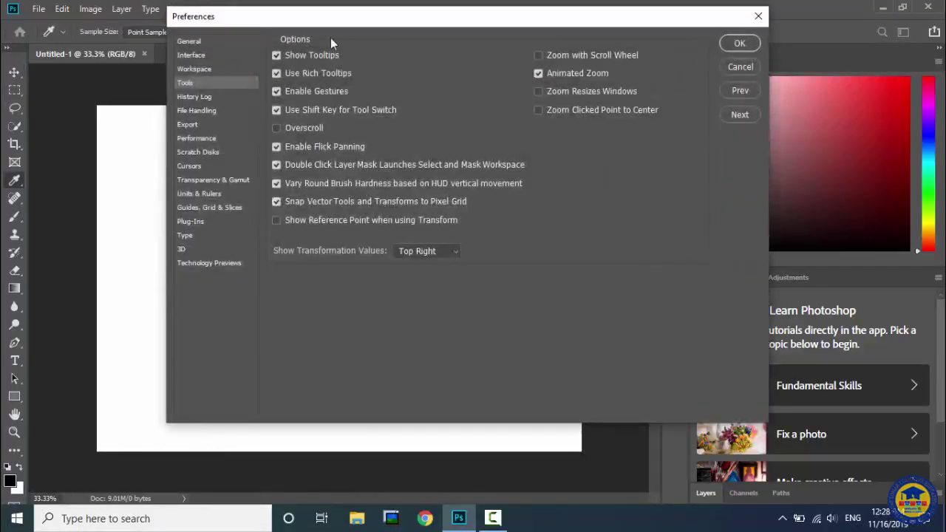
{"action": "left_click_drag", "start_coordinate": [380, 20], "coordinate": [382, 51]}
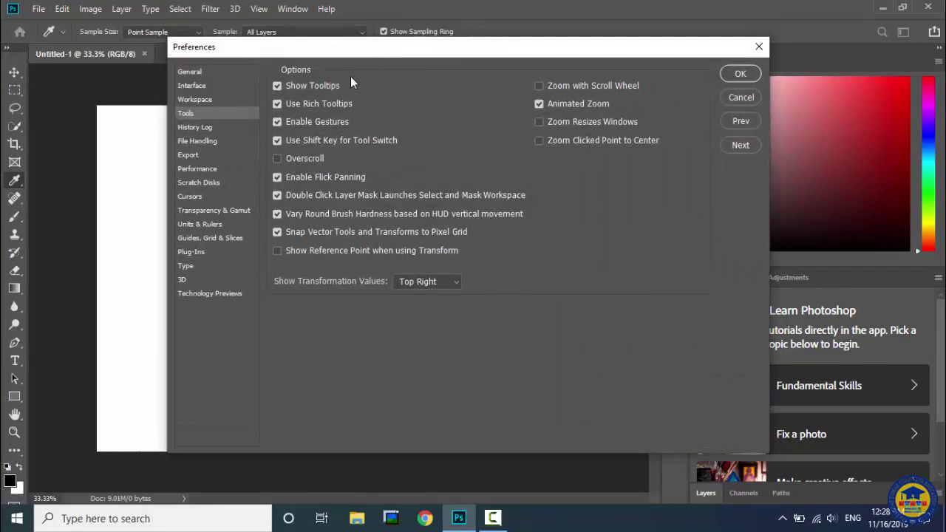
{"action": "left_click", "coordinate": [278, 104]}
{"action": "left_click", "coordinate": [277, 86]}
{"action": "left_click", "coordinate": [740, 74]}
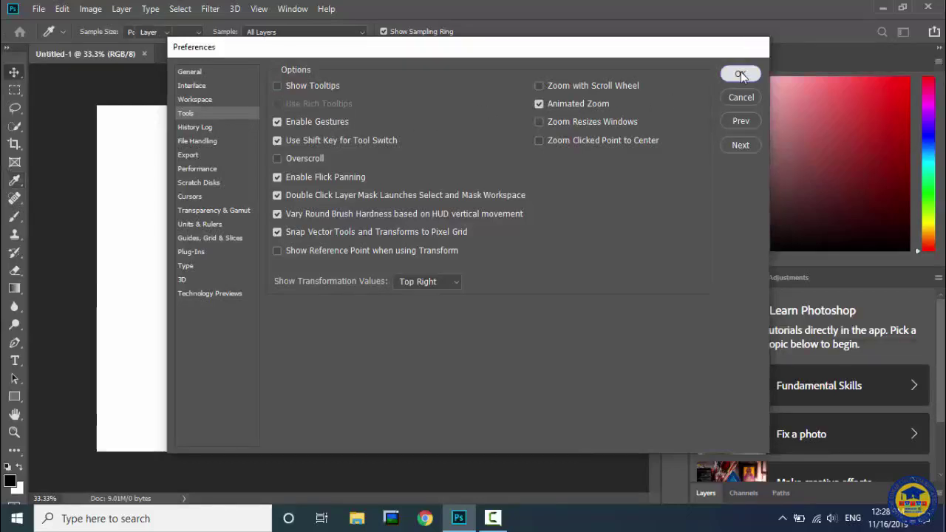
Step: Check the Lasso, Quick Selection, Crop and Move tools for tooltips, finishing with the Move tool active
{"action": "left_click", "coordinate": [15, 108]}
{"action": "left_click", "coordinate": [14, 76]}
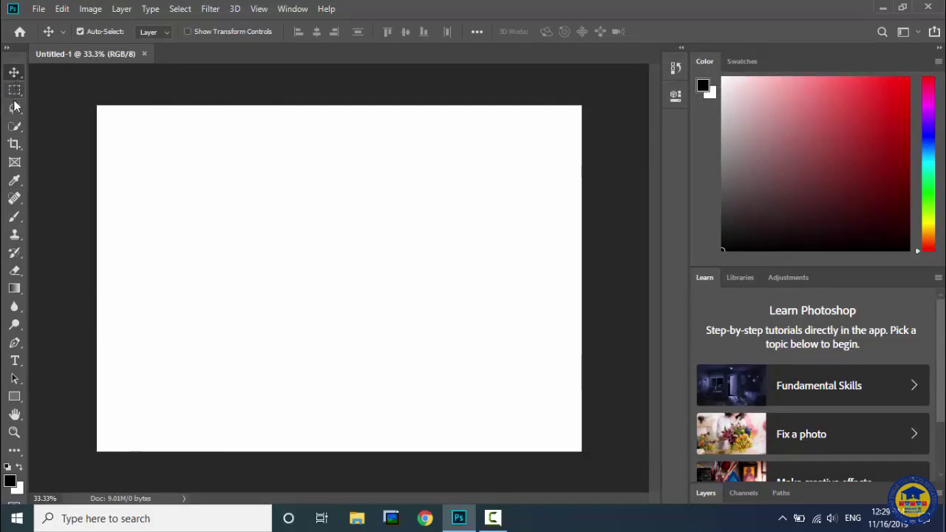
{"action": "left_click", "coordinate": [15, 107]}
{"action": "left_click", "coordinate": [17, 125]}
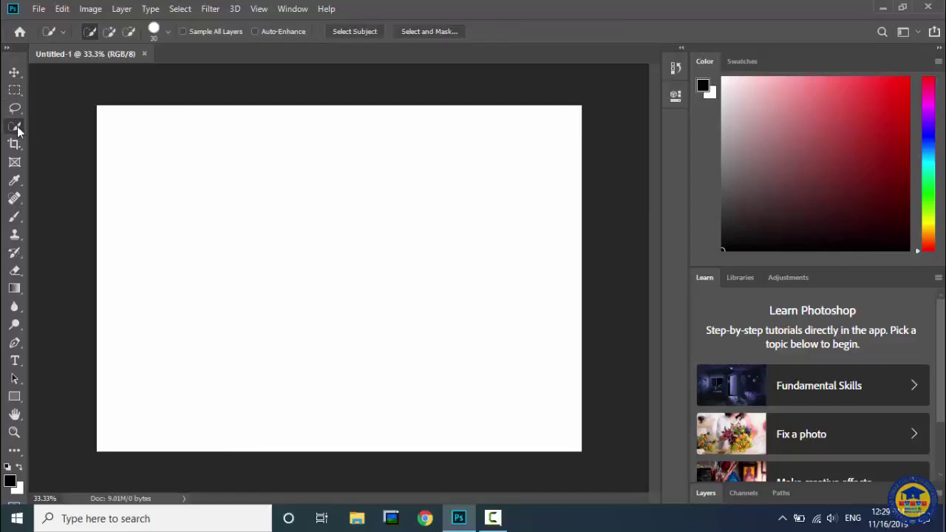
{"action": "left_click", "coordinate": [15, 144]}
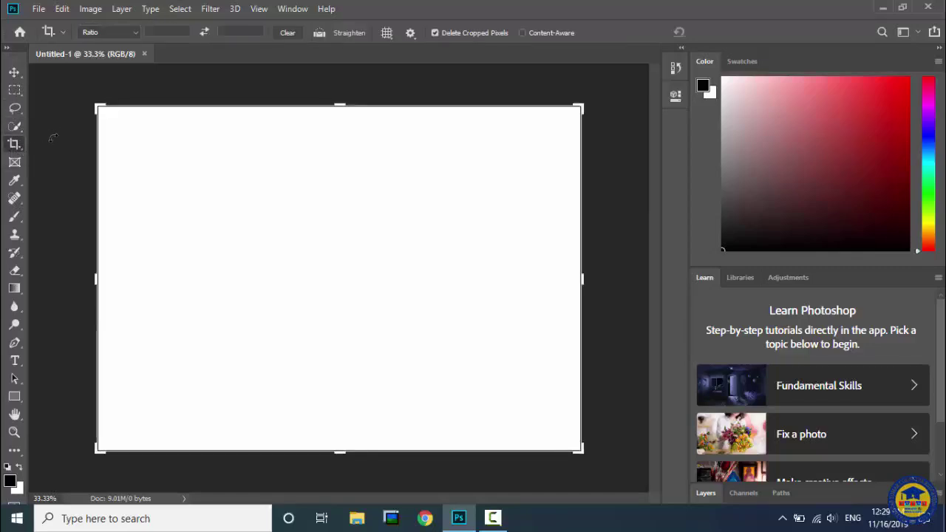
{"action": "left_click", "coordinate": [14, 71]}
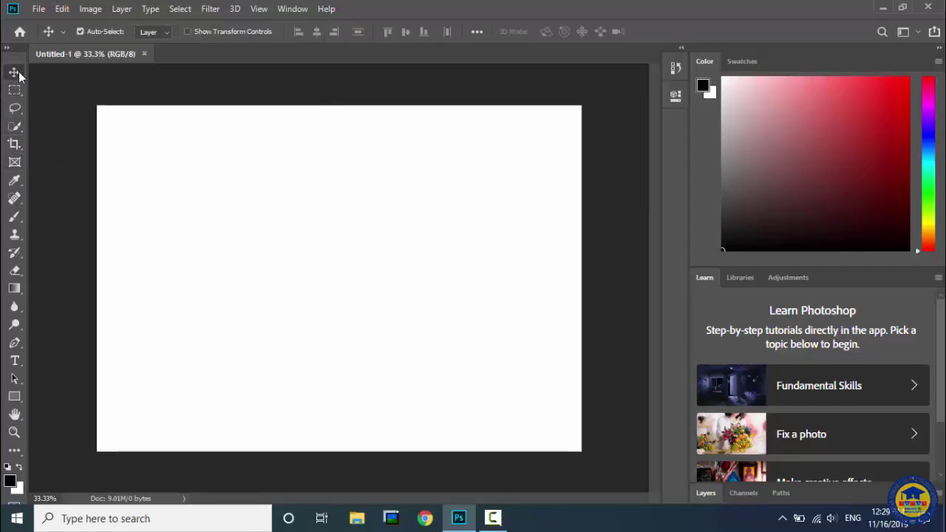
Step: Toggle Show Tooltips on and back off in the Tools preferences, and accept the settings
{"action": "left_click", "coordinate": [63, 9]}
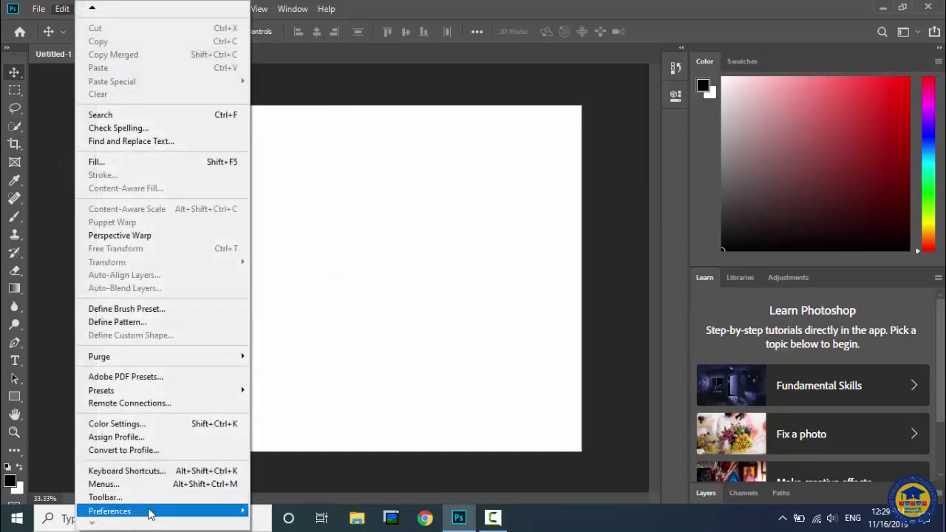
{"action": "mouse_move", "coordinate": [153, 512]}
{"action": "left_click", "coordinate": [299, 305]}
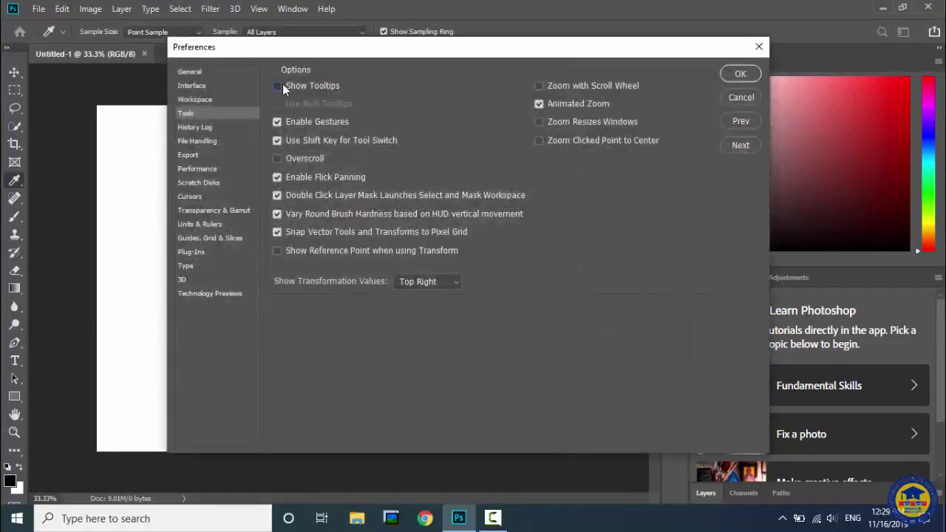
{"action": "left_click", "coordinate": [278, 86]}
{"action": "left_click", "coordinate": [277, 86]}
{"action": "left_click", "coordinate": [736, 74]}
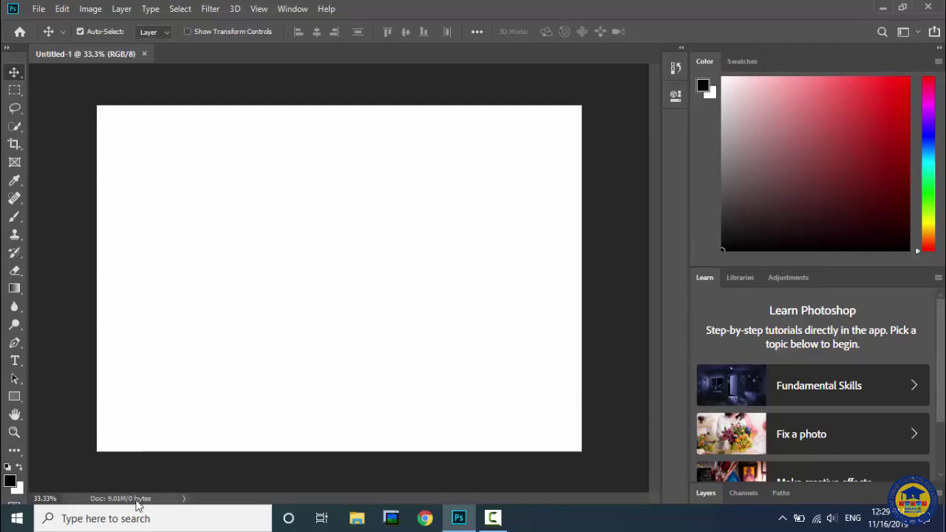
Step: Switch the document status information to Document Profile, and from there to Document Dimensions
{"action": "left_click", "coordinate": [184, 500]}
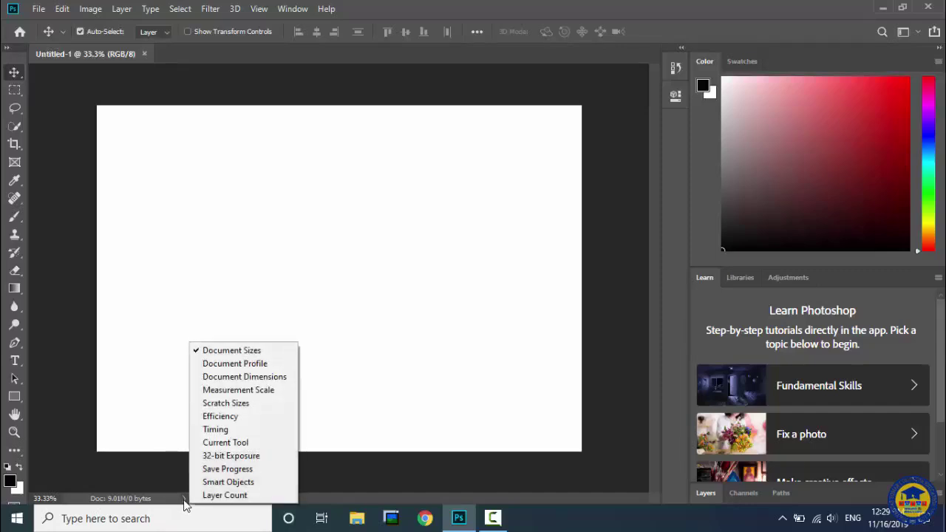
{"action": "left_click", "coordinate": [256, 364]}
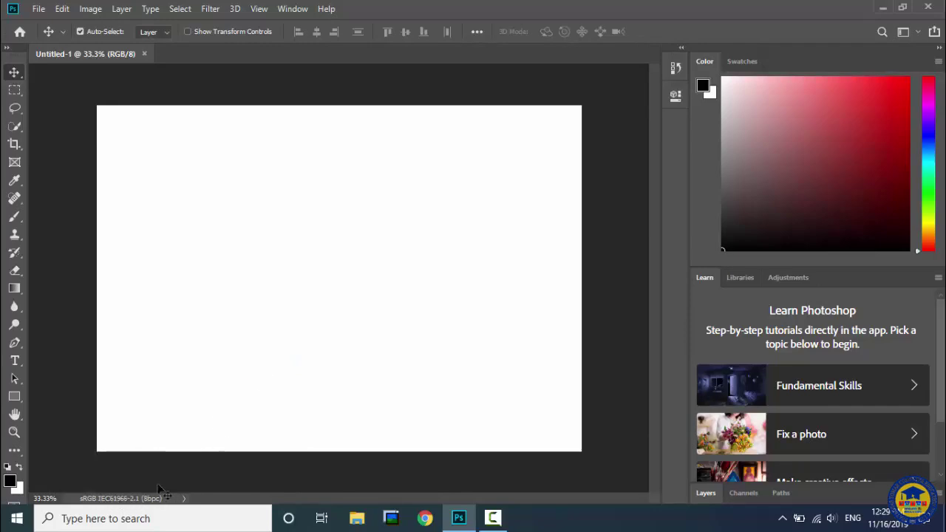
{"action": "left_click", "coordinate": [160, 501]}
{"action": "left_click", "coordinate": [184, 499]}
{"action": "left_click", "coordinate": [245, 378]}
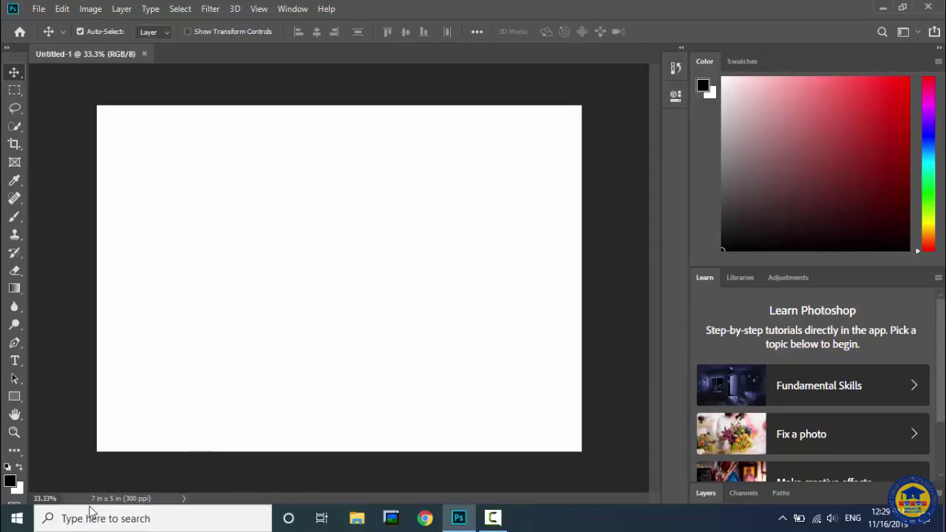
{"action": "left_click", "coordinate": [122, 499]}
{"action": "left_click", "coordinate": [115, 503]}
Step: Show the Layer Count in the document status information, and return it to Document Sizes
{"action": "left_click", "coordinate": [184, 499]}
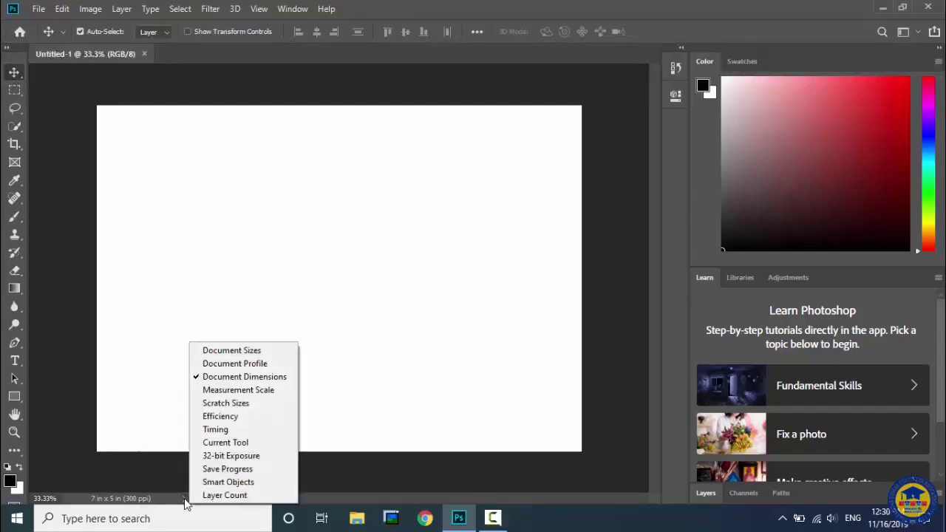
{"action": "left_click", "coordinate": [223, 495]}
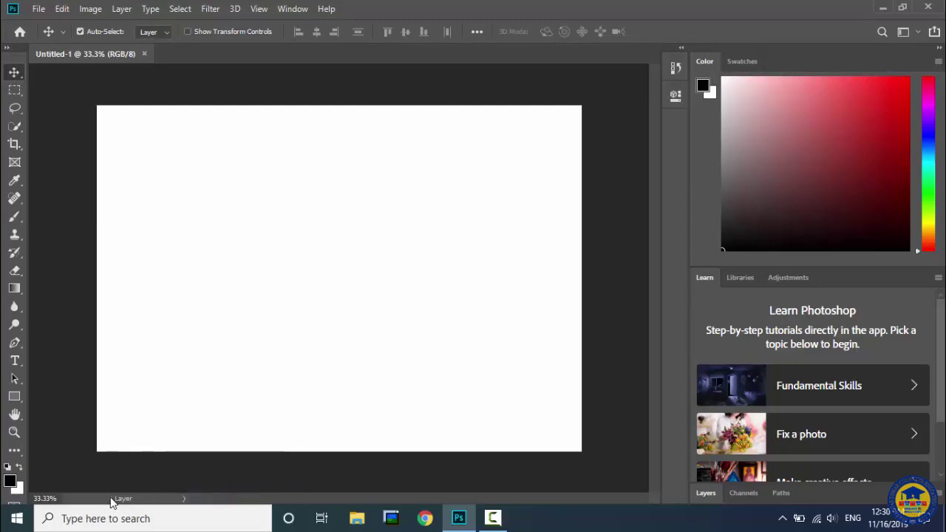
{"action": "left_click", "coordinate": [184, 499]}
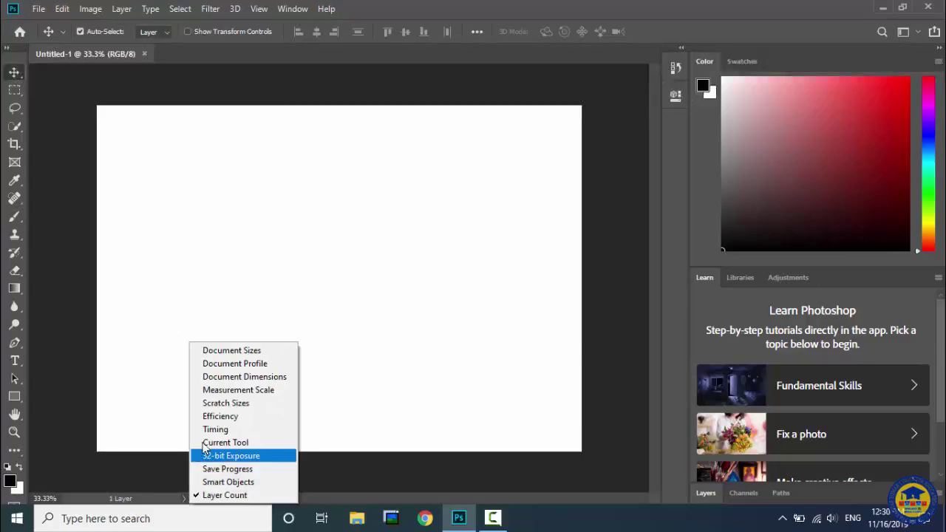
{"action": "left_click", "coordinate": [262, 352]}
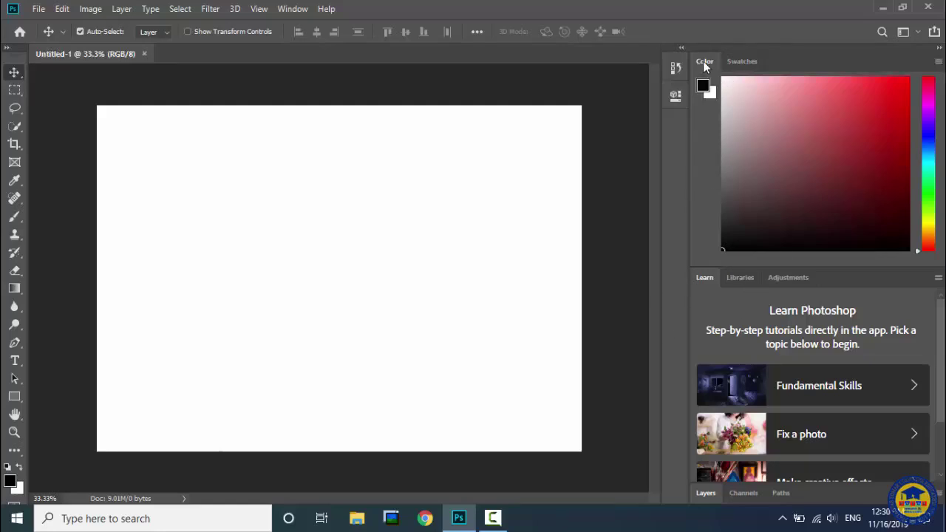
Step: Examine the color swatches and color picker, the Learn tutorial topics, the Libraries and the available Adjustments
{"action": "left_click", "coordinate": [738, 60]}
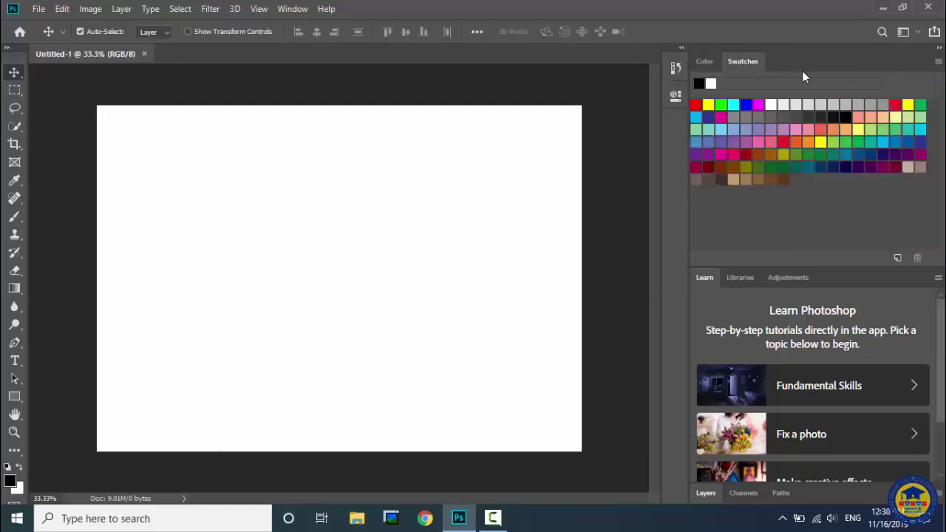
{"action": "left_click", "coordinate": [704, 62]}
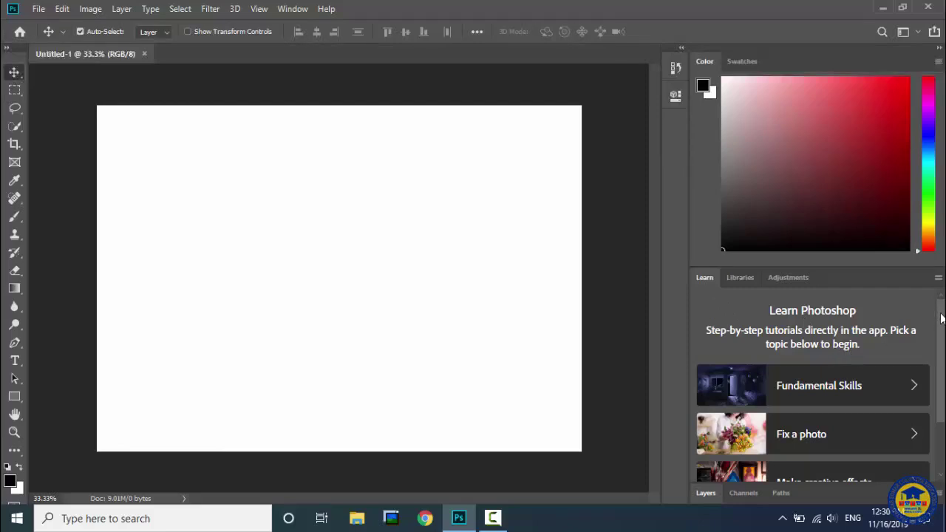
{"action": "left_click_drag", "start_coordinate": [942, 318], "coordinate": [942, 368]}
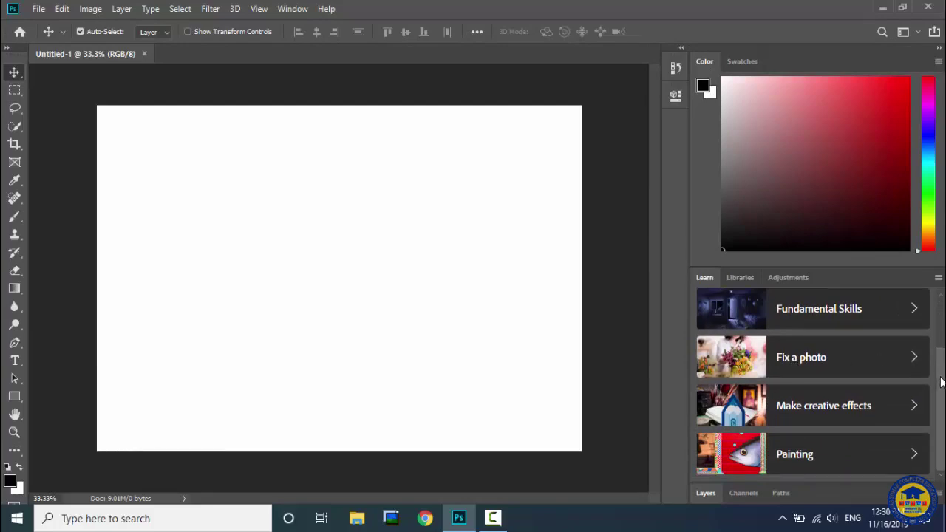
{"action": "left_click_drag", "start_coordinate": [940, 382], "coordinate": [943, 370]}
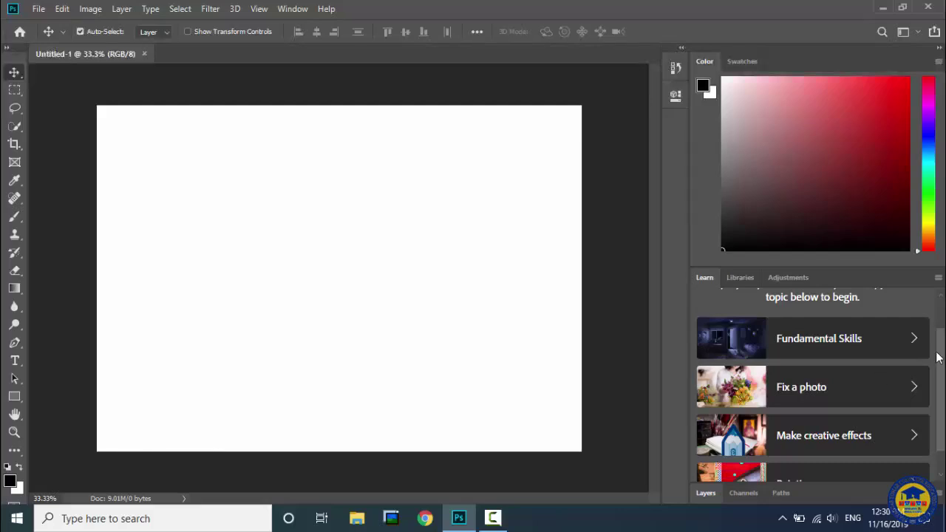
{"action": "left_click_drag", "start_coordinate": [940, 359], "coordinate": [939, 416]}
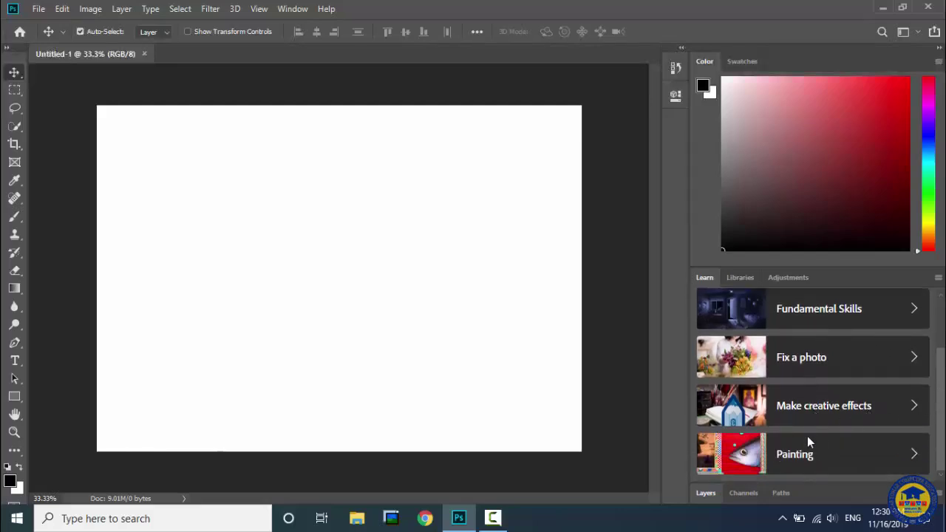
{"action": "left_click", "coordinate": [741, 277]}
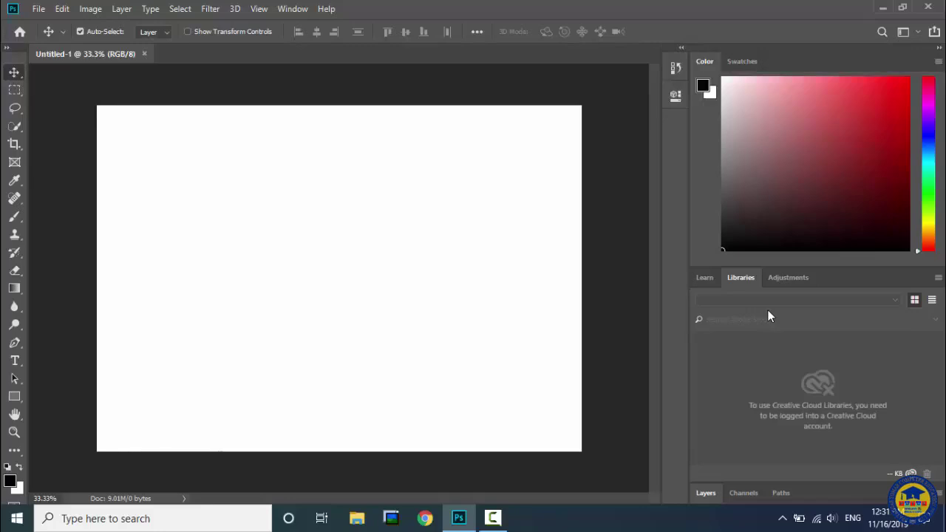
{"action": "left_click", "coordinate": [798, 275]}
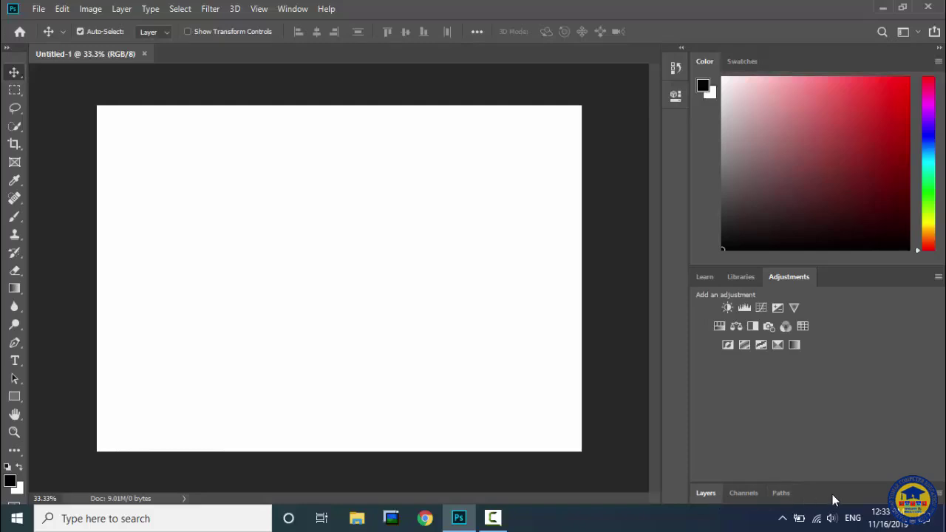
Step: Dock the Layers, Channels and Paths group together with Learn, Libraries and Adjustments, and bring Learn to the front
{"action": "left_click_drag", "start_coordinate": [832, 495], "coordinate": [829, 272]}
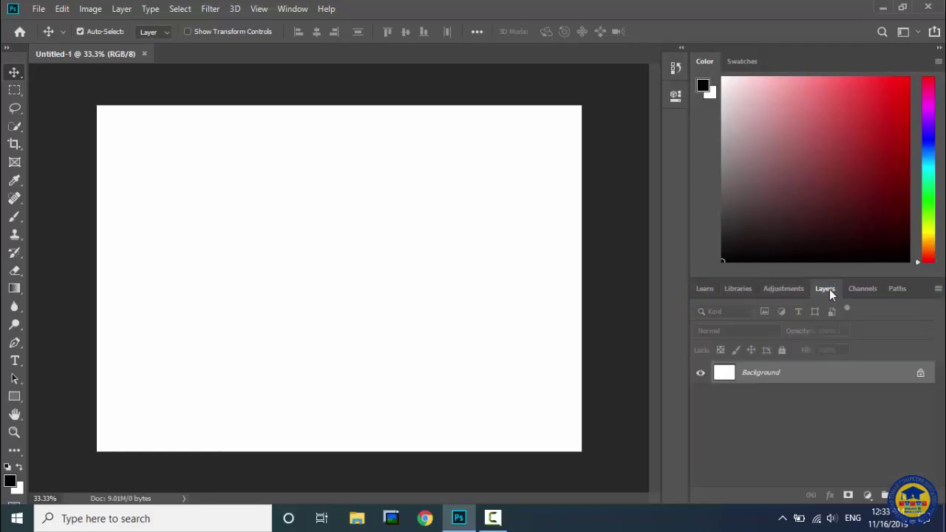
{"action": "left_click", "coordinate": [704, 290]}
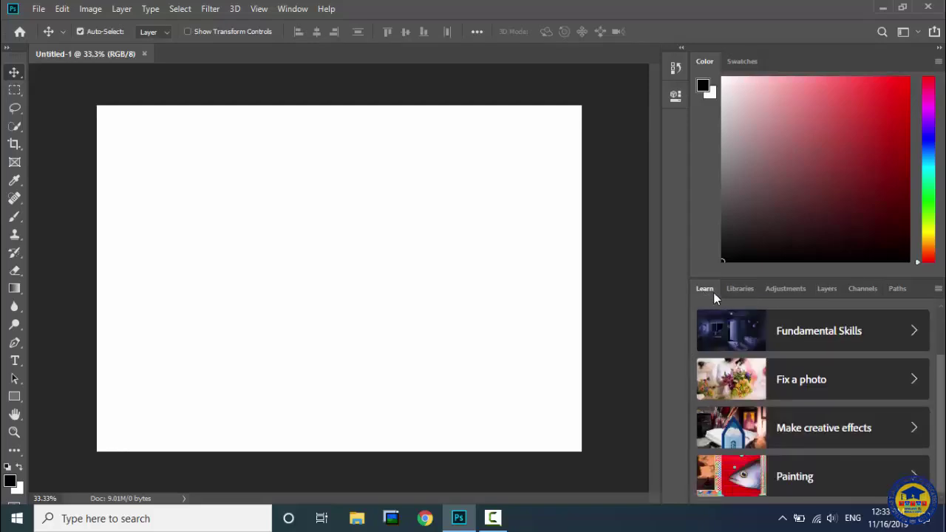
Step: Compare the Learn and Libraries panels, and close the Learn panel
{"action": "left_click", "coordinate": [744, 288]}
{"action": "left_click", "coordinate": [706, 288]}
{"action": "left_click", "coordinate": [737, 289]}
{"action": "left_click", "coordinate": [706, 289]}
{"action": "right_click", "coordinate": [705, 290]}
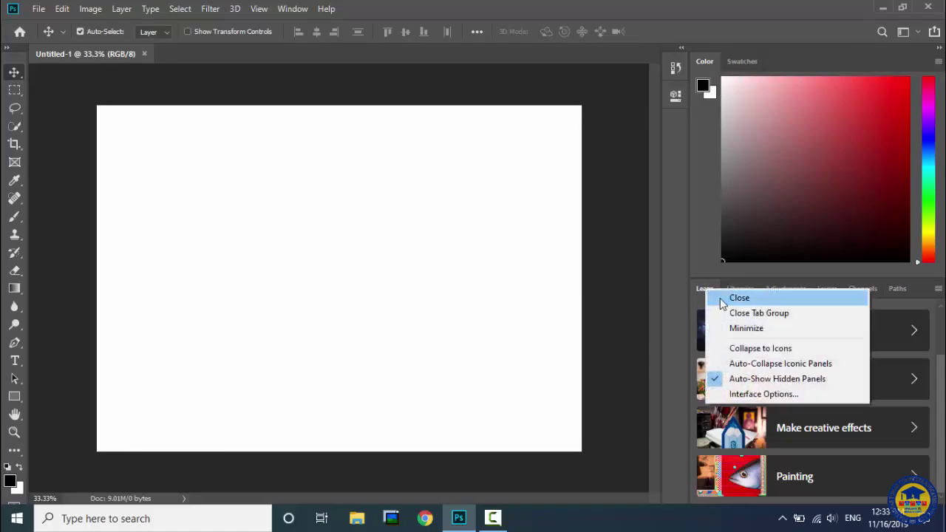
{"action": "left_click", "coordinate": [722, 299]}
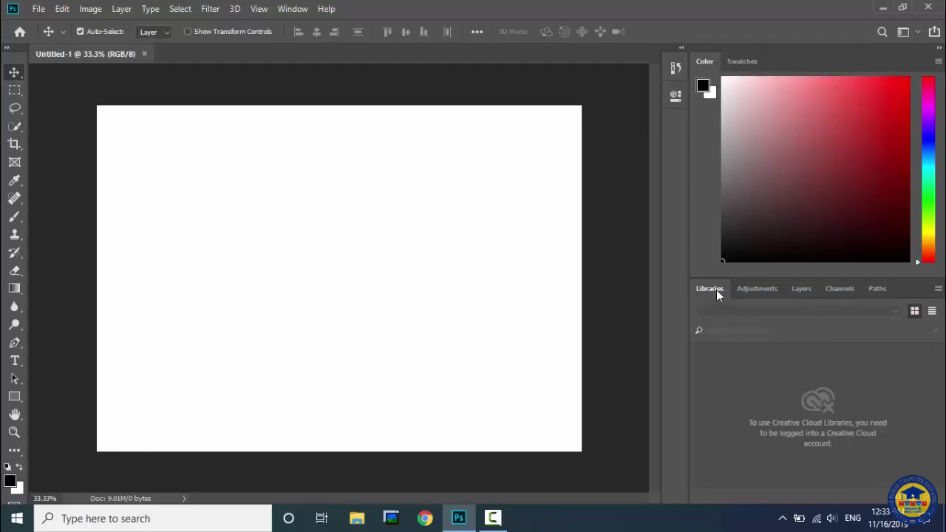
Step: Minimize the panel group containing Libraries, and expand it again
{"action": "right_click", "coordinate": [716, 292]}
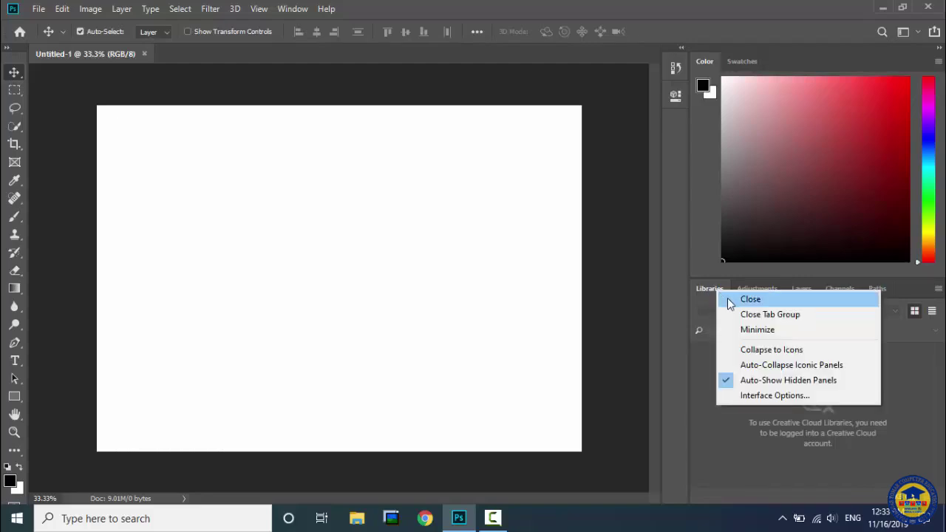
{"action": "left_click", "coordinate": [753, 331]}
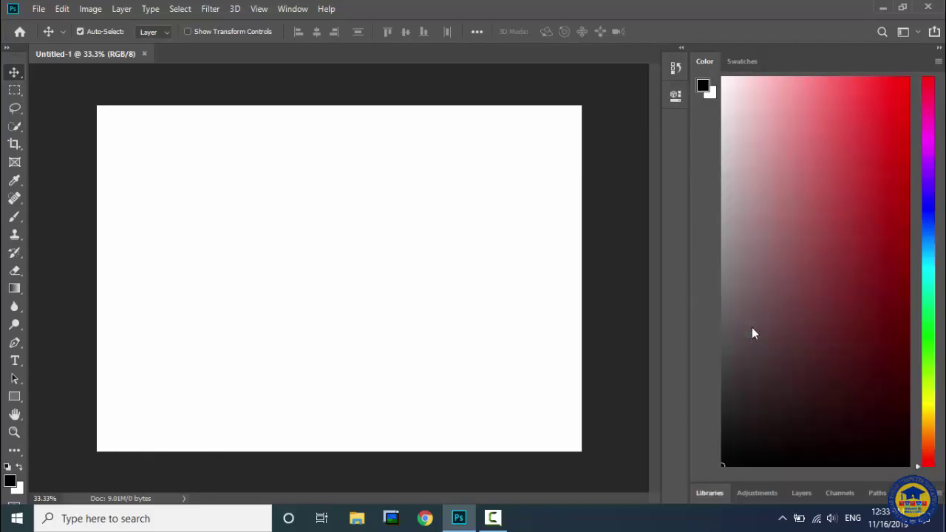
{"action": "right_click", "coordinate": [710, 493]}
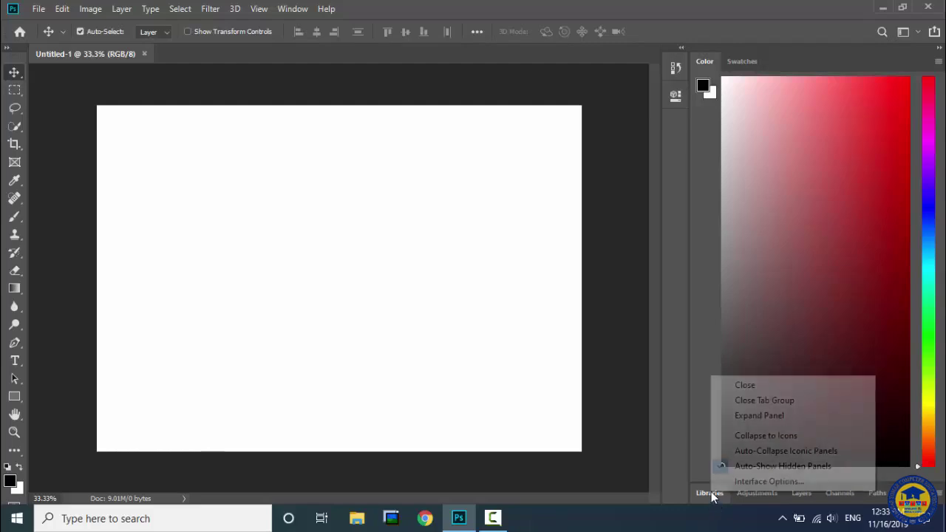
{"action": "left_click", "coordinate": [772, 418]}
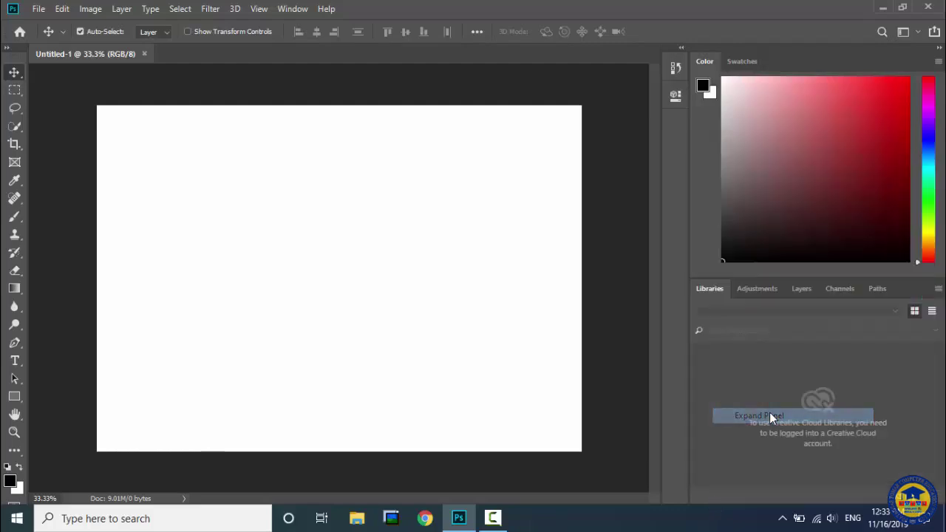
Step: Close the Libraries and Adjustments panels, leaving Layers, Channels and Paths in the group
{"action": "right_click", "coordinate": [715, 289]}
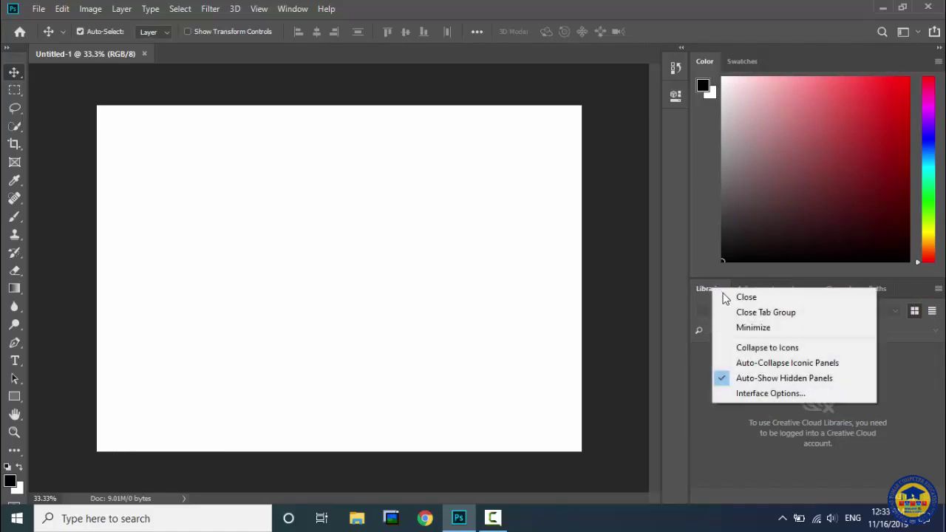
{"action": "left_click", "coordinate": [725, 295]}
{"action": "right_click", "coordinate": [738, 288]}
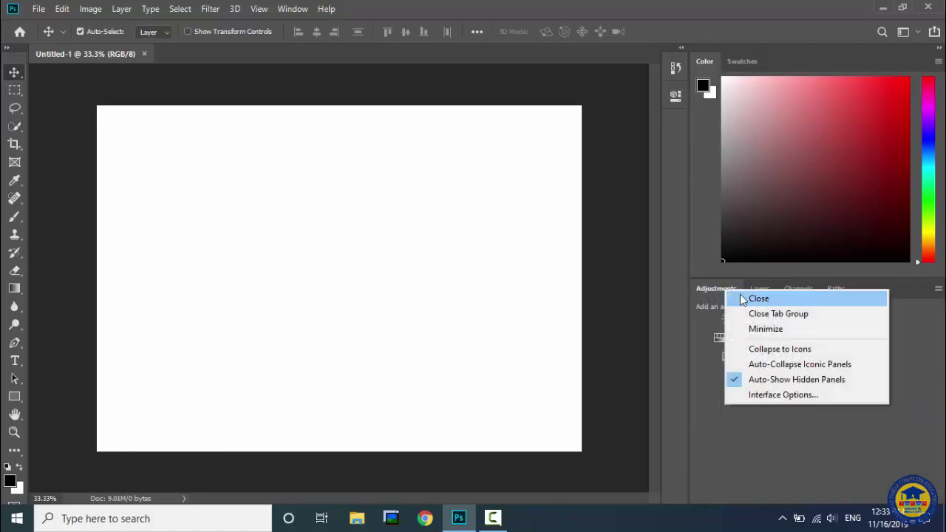
{"action": "left_click", "coordinate": [748, 297]}
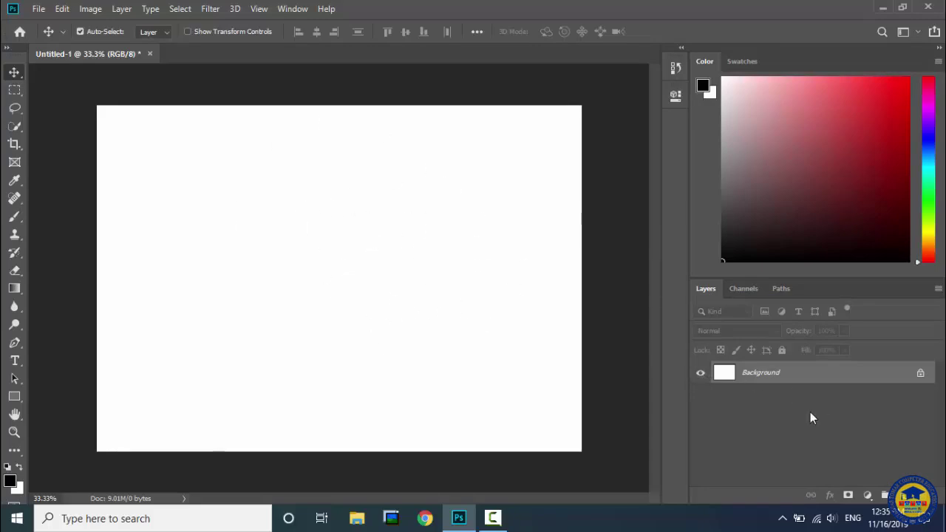
Step: Place Cash in Hand.jpg from the desktop folder Photoshop Images into the Untitled-1 document
{"action": "left_click", "coordinate": [944, 518]}
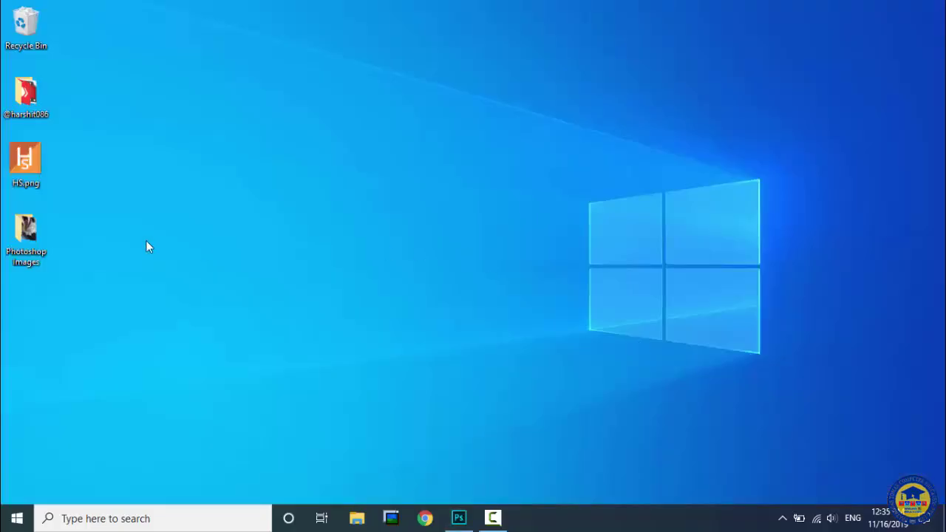
{"action": "left_click_drag", "start_coordinate": [145, 244], "coordinate": [13, 227]}
{"action": "double_click", "coordinate": [26, 230]}
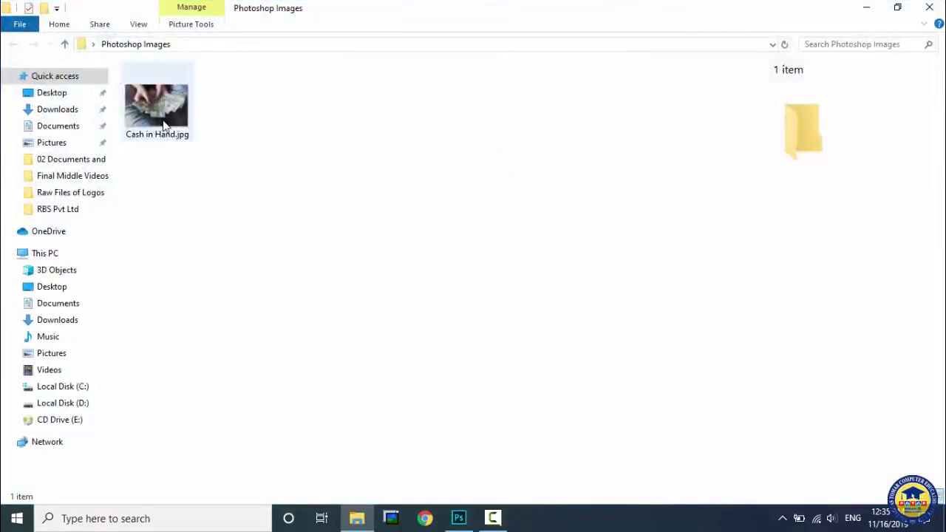
{"action": "left_click_drag", "start_coordinate": [159, 93], "coordinate": [314, 221]}
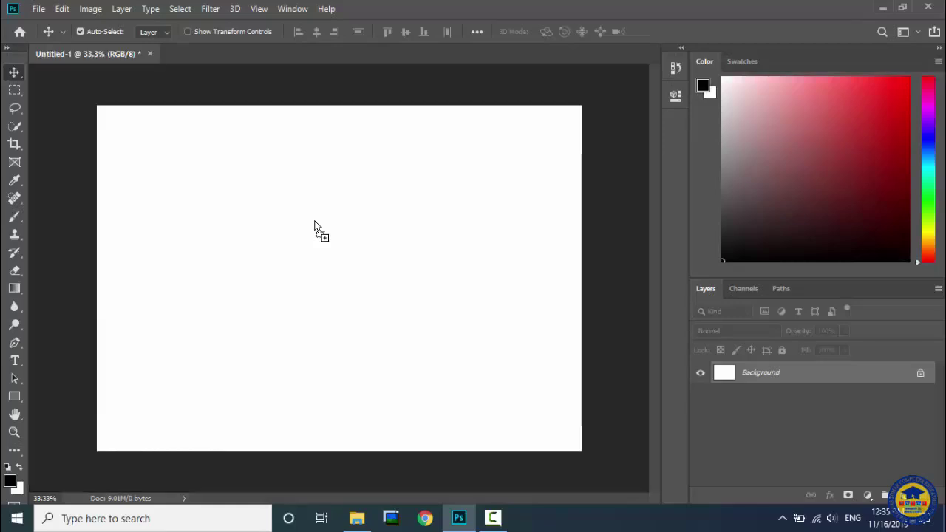
{"action": "left_click_drag", "start_coordinate": [314, 221], "coordinate": [315, 225]}
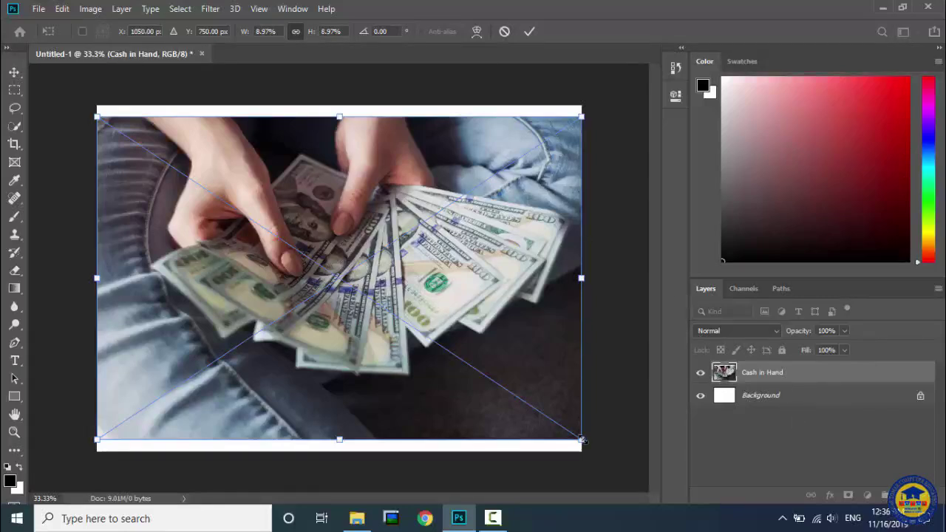
Step: Enlarge the placed image to about 10% so it covers the canvas, commit it, and make Cash in Hand the active layer
{"action": "left_click_drag", "start_coordinate": [580, 439], "coordinate": [608, 457]}
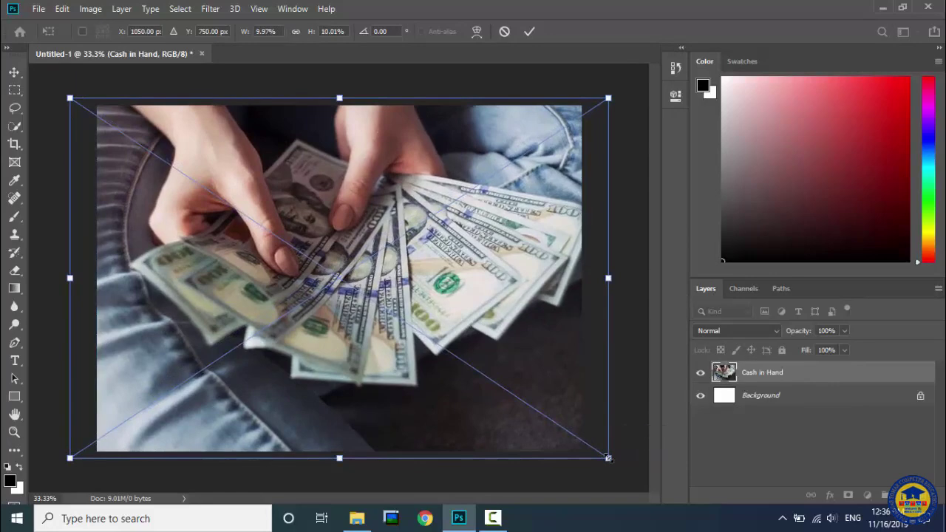
{"action": "left_click", "coordinate": [534, 29]}
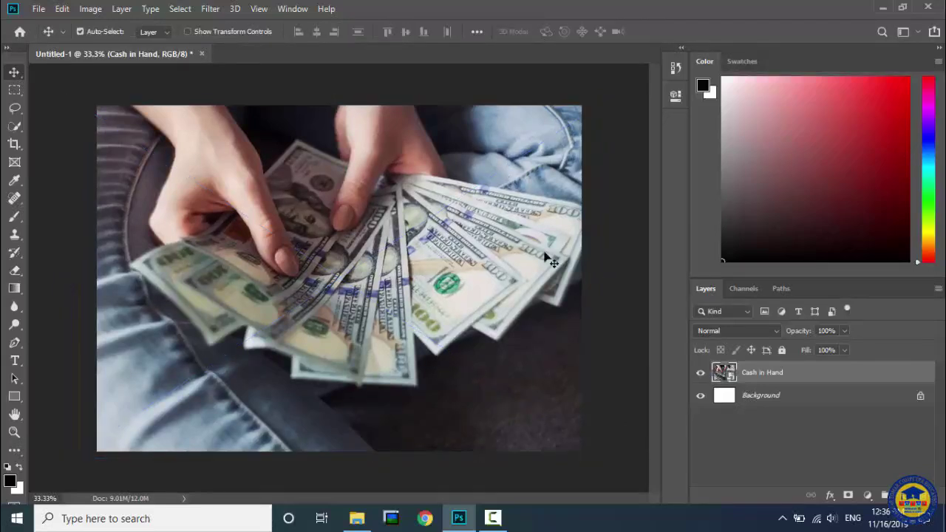
{"action": "left_click", "coordinate": [784, 398]}
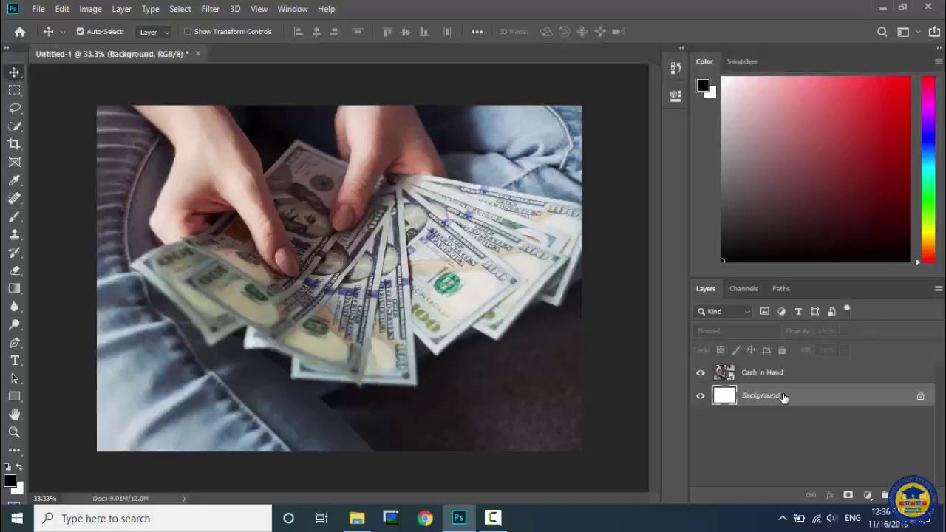
{"action": "left_click", "coordinate": [761, 372]}
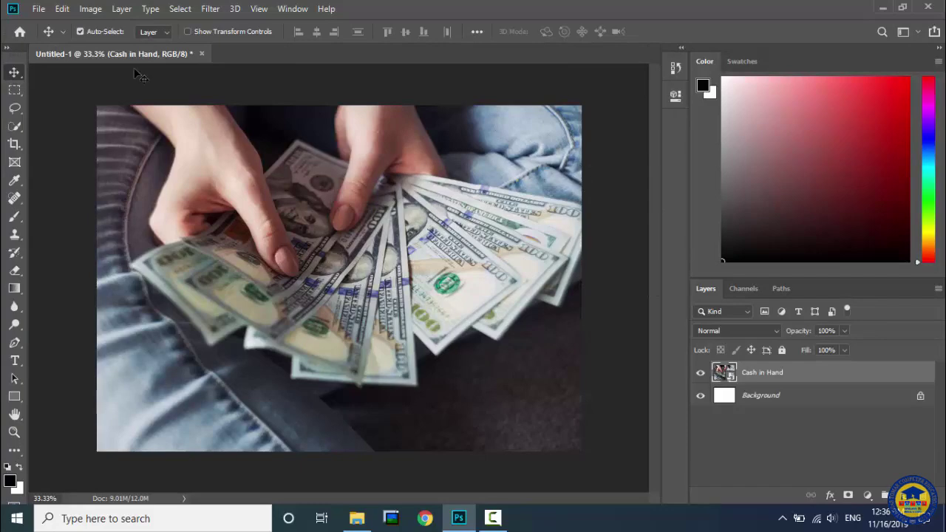
Step: Preview the light gray, lightest and darkest color themes in the Interface preferences, and return to the second-darkest theme
{"action": "left_click", "coordinate": [62, 10]}
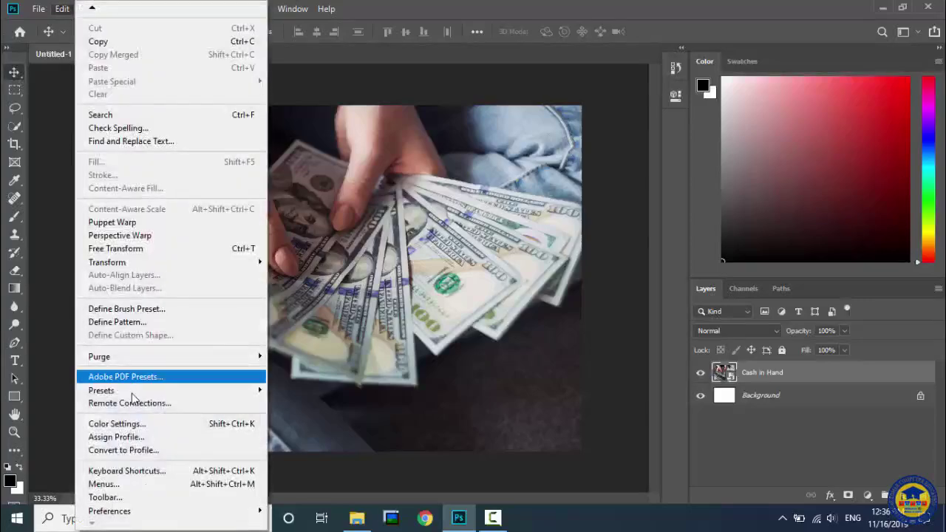
{"action": "mouse_move", "coordinate": [176, 510]}
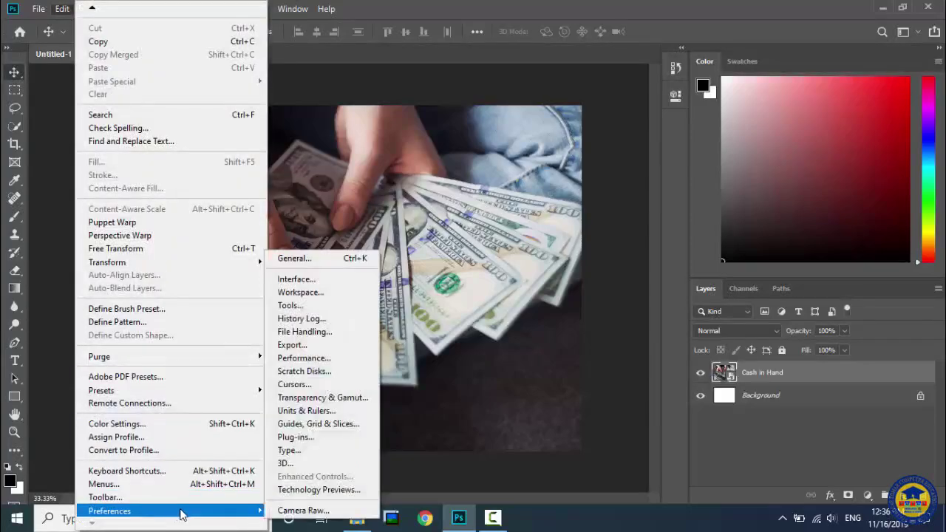
{"action": "left_click", "coordinate": [306, 278]}
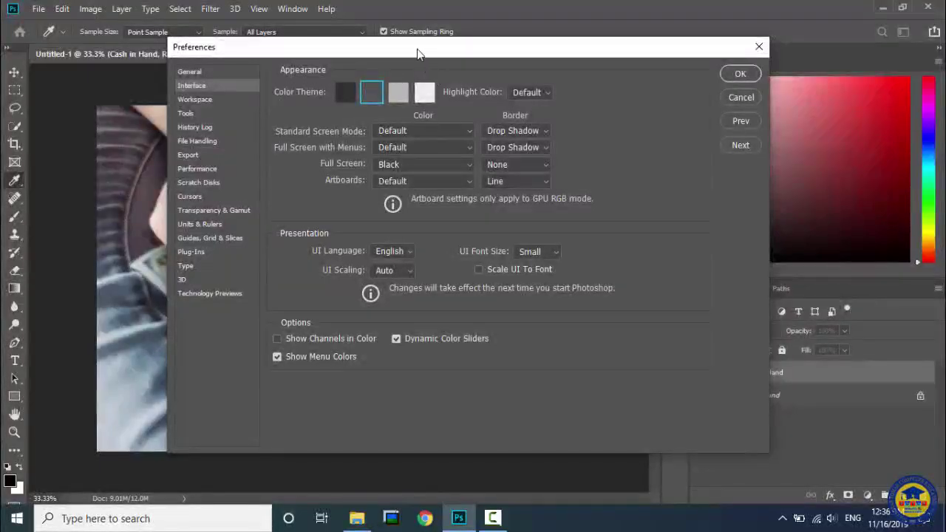
{"action": "left_click_drag", "start_coordinate": [419, 54], "coordinate": [603, 45]}
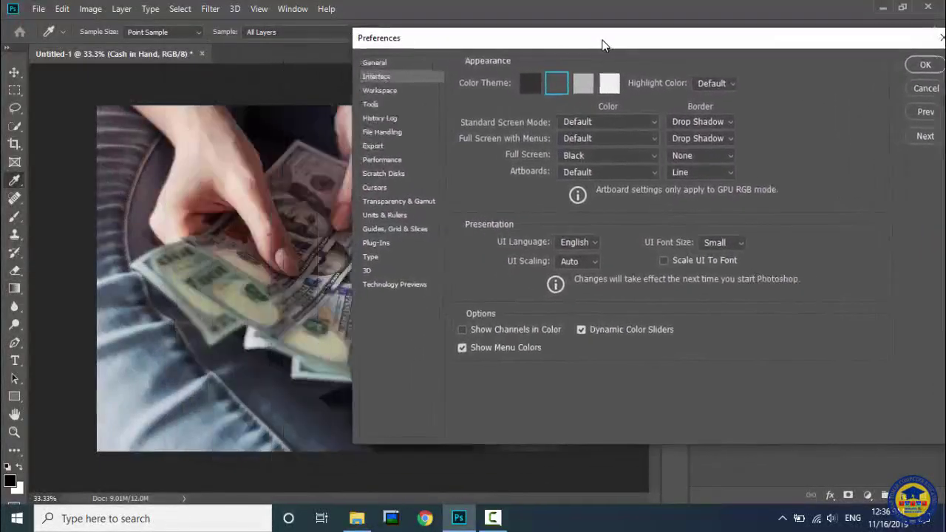
{"action": "left_click", "coordinate": [581, 88]}
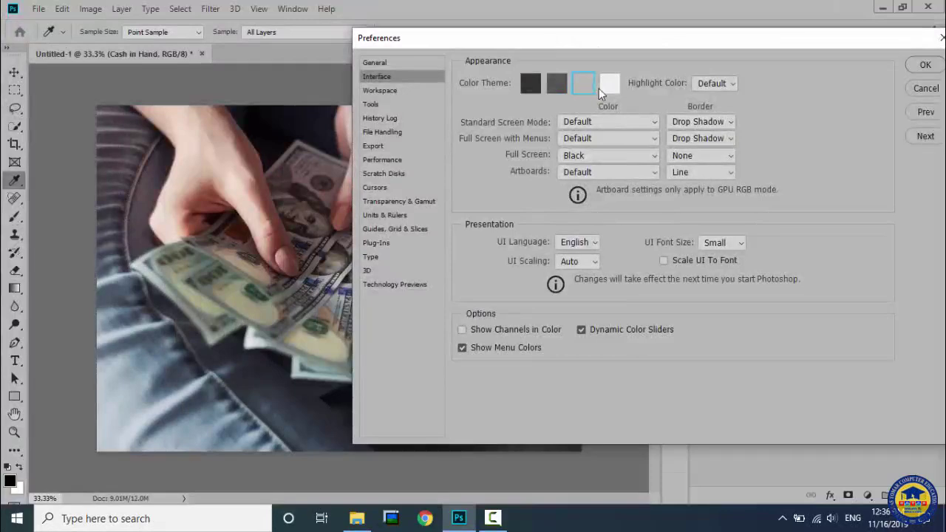
{"action": "left_click", "coordinate": [610, 88]}
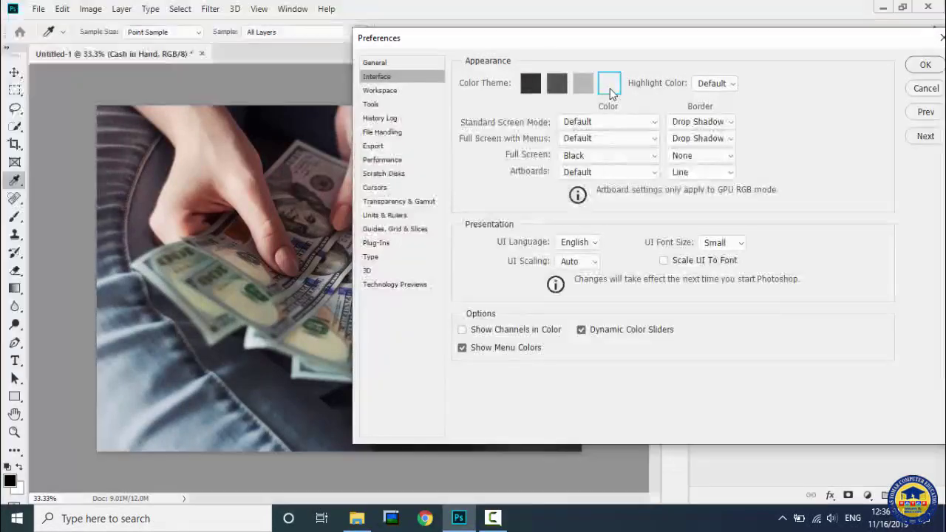
{"action": "left_click", "coordinate": [531, 85]}
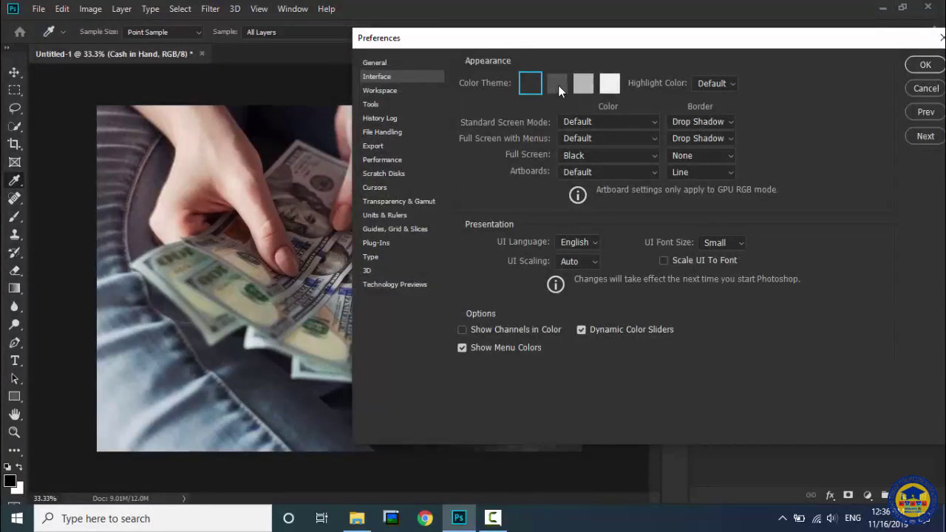
{"action": "left_click", "coordinate": [556, 84]}
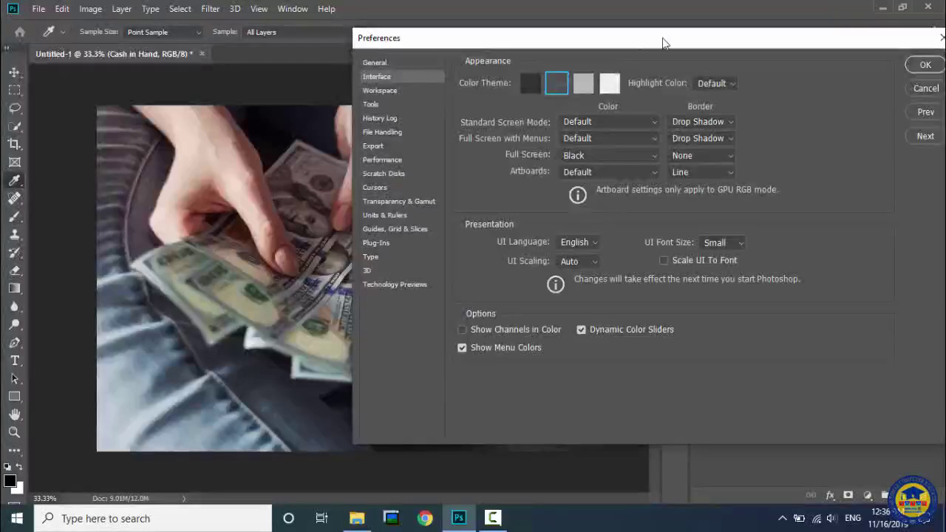
{"action": "left_click_drag", "start_coordinate": [663, 43], "coordinate": [382, 45]}
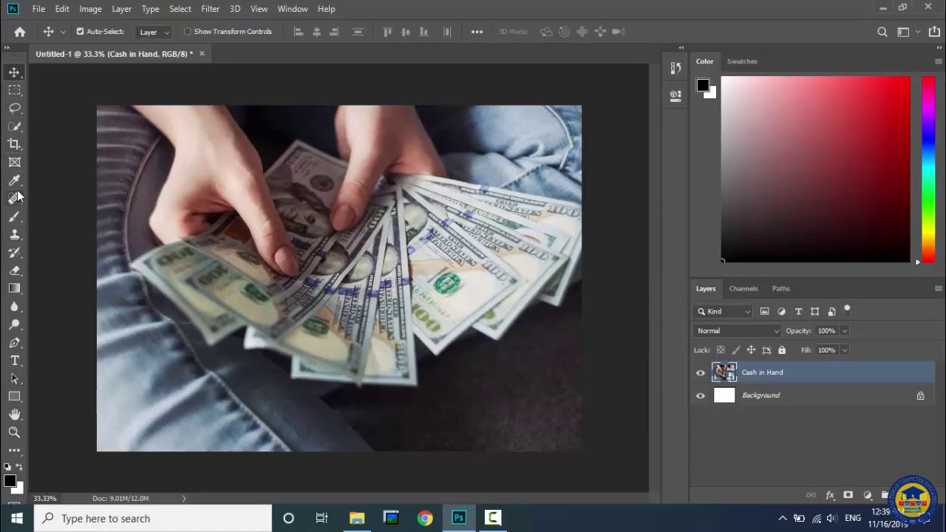
Step: Examine the tools grouped with the Move Tool and the Lasso Tool, and return to the Move Tool
{"action": "right_click", "coordinate": [16, 75]}
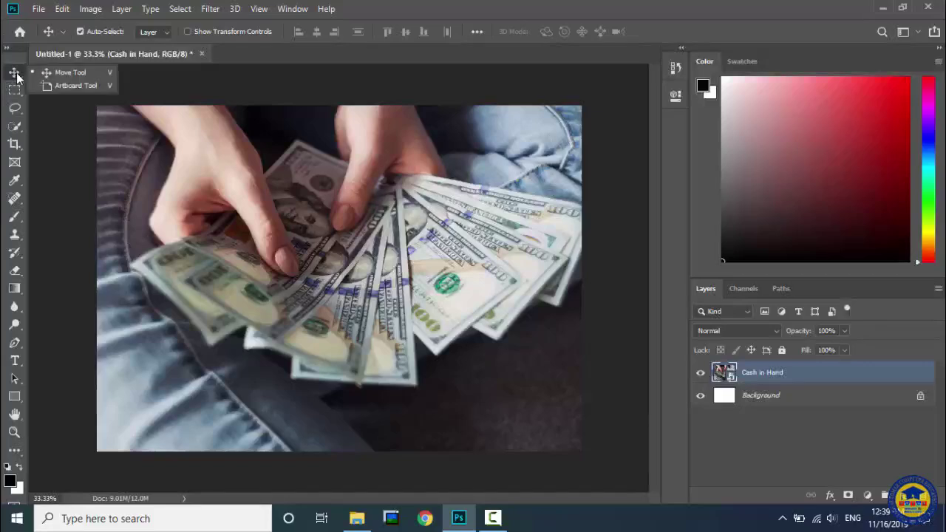
{"action": "left_click", "coordinate": [15, 110]}
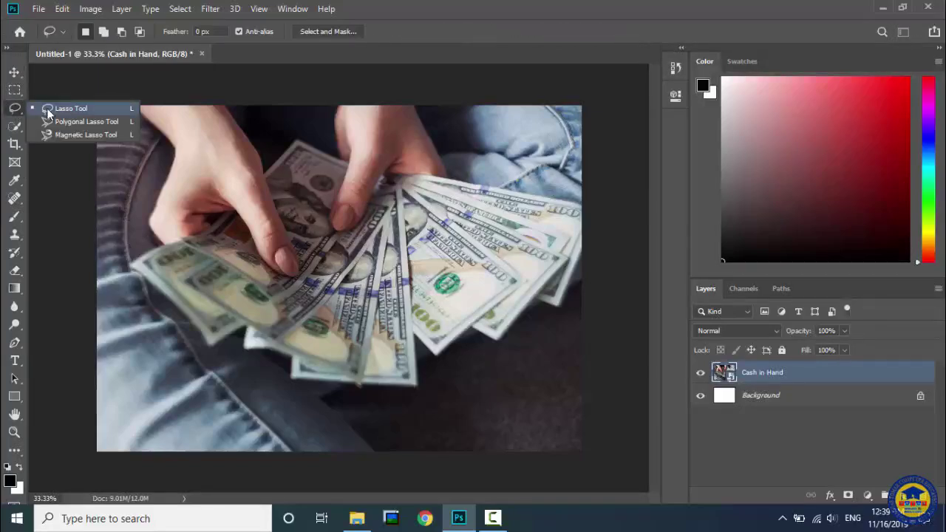
{"action": "left_click", "coordinate": [15, 109]}
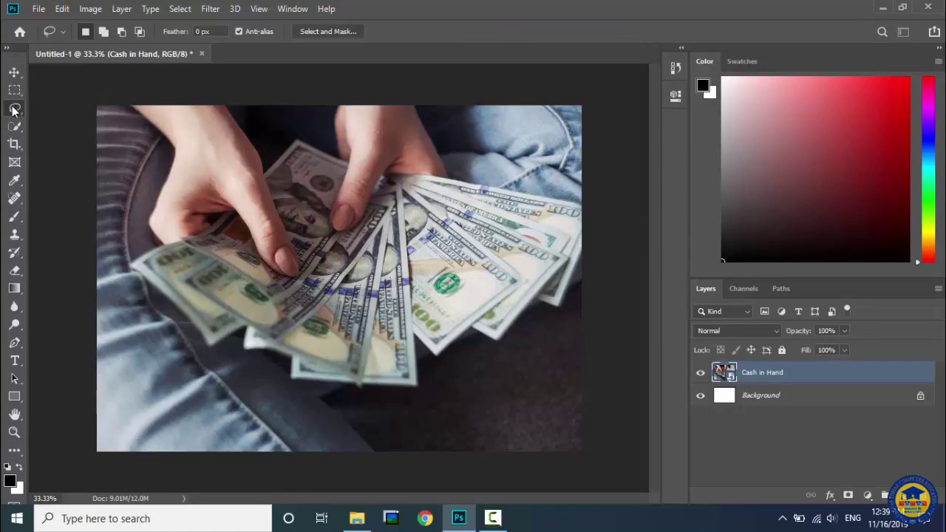
{"action": "key", "text": "v"}
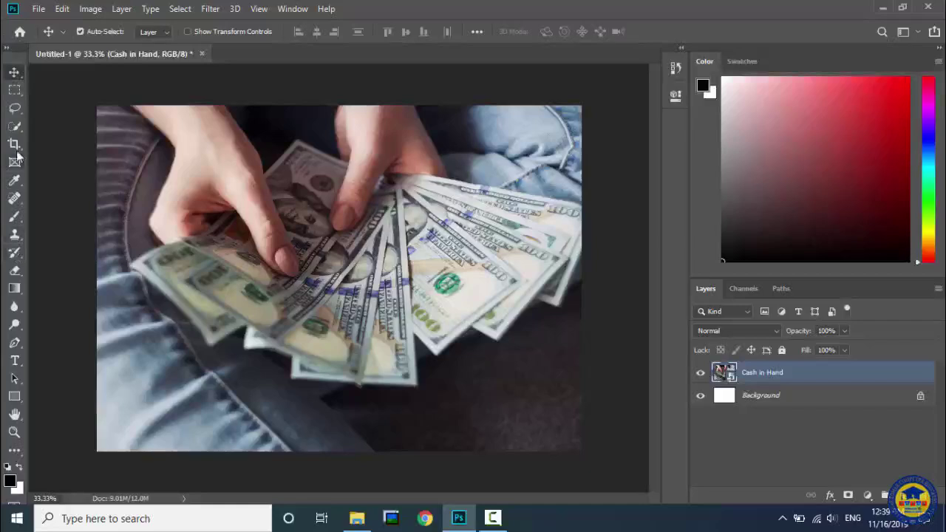
Step: Search Photoshop for "type" with the Edit Search command
{"action": "left_click", "coordinate": [62, 8]}
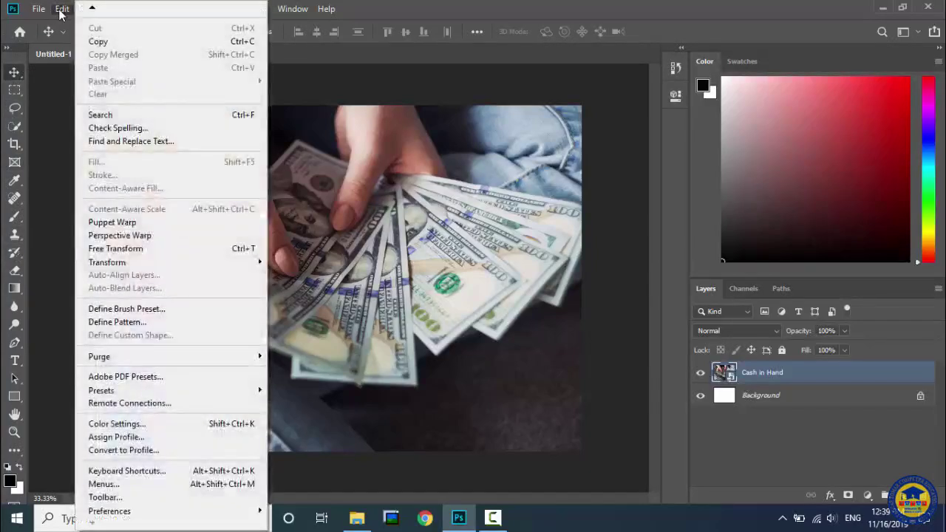
{"action": "left_click", "coordinate": [164, 117]}
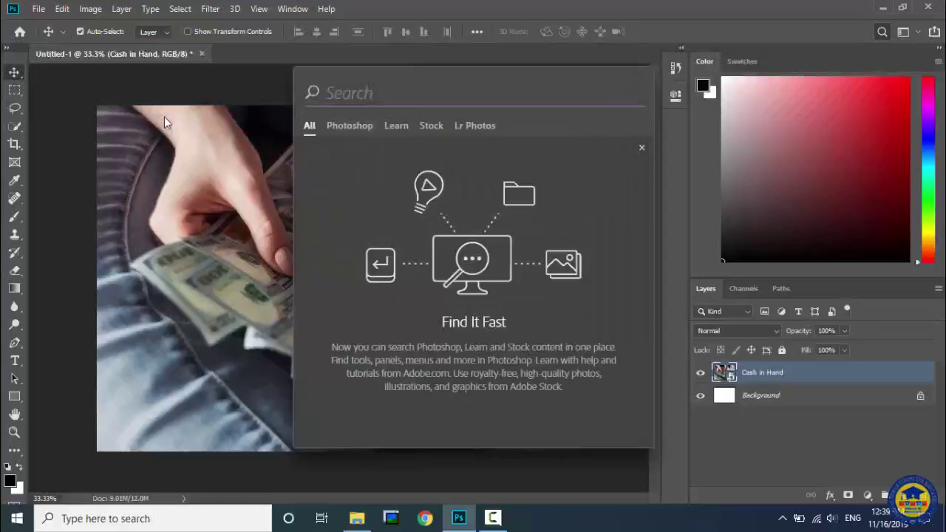
{"action": "type", "text": "type"}
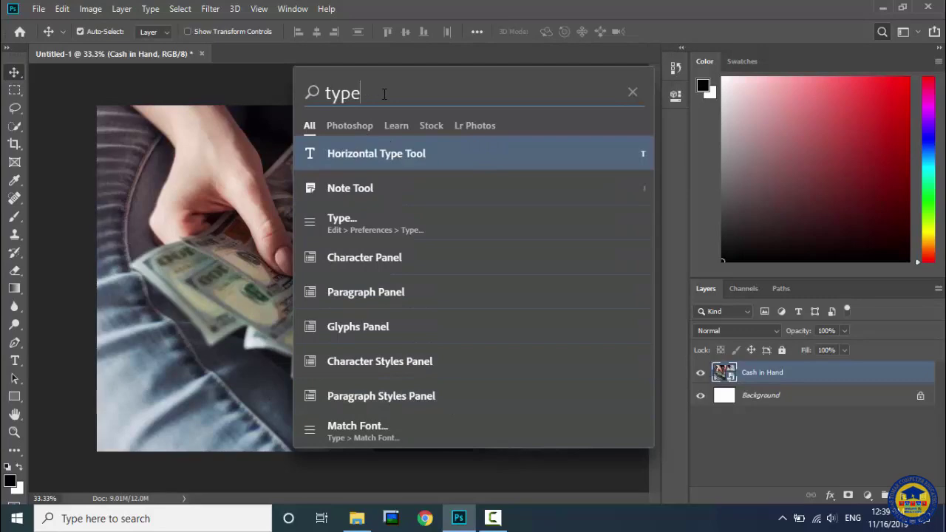
{"action": "left_click_drag", "start_coordinate": [383, 93], "coordinate": [327, 89]}
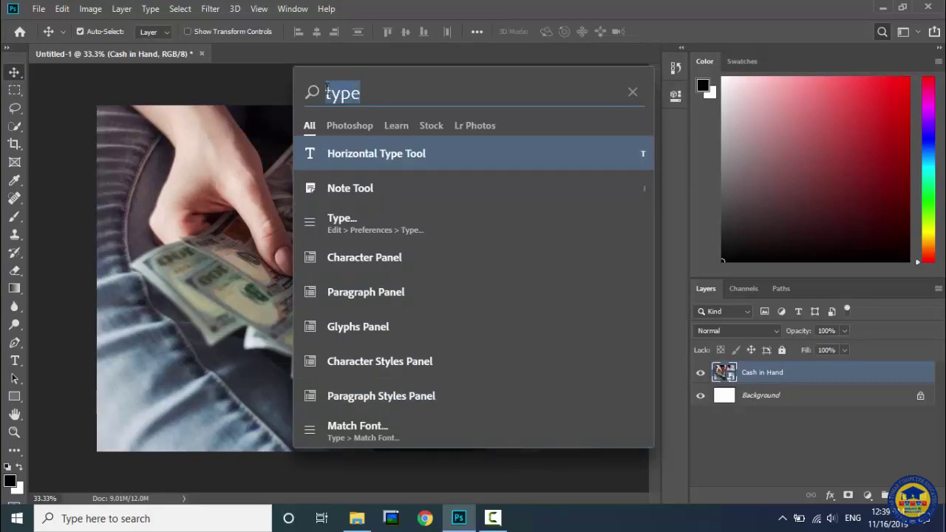
{"action": "left_click", "coordinate": [392, 94]}
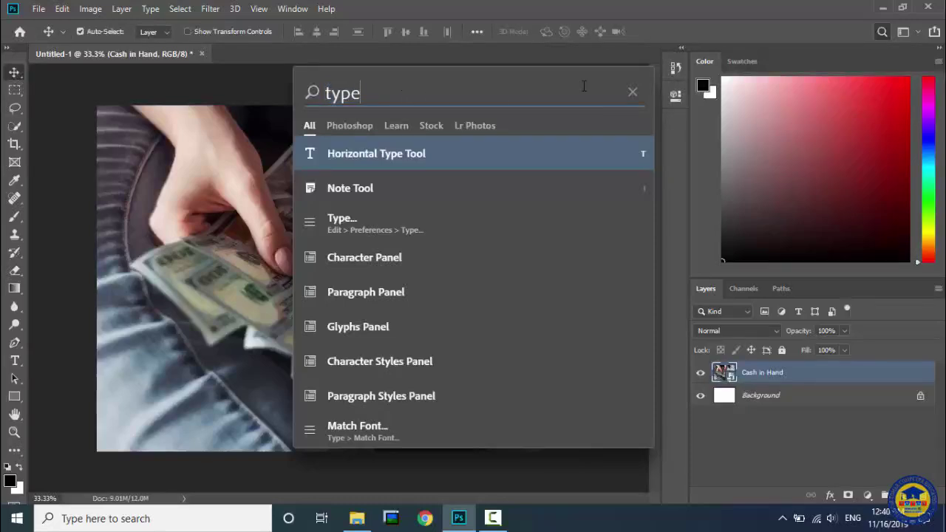
Step: Clear the search text and close the Search window
{"action": "left_click", "coordinate": [633, 93]}
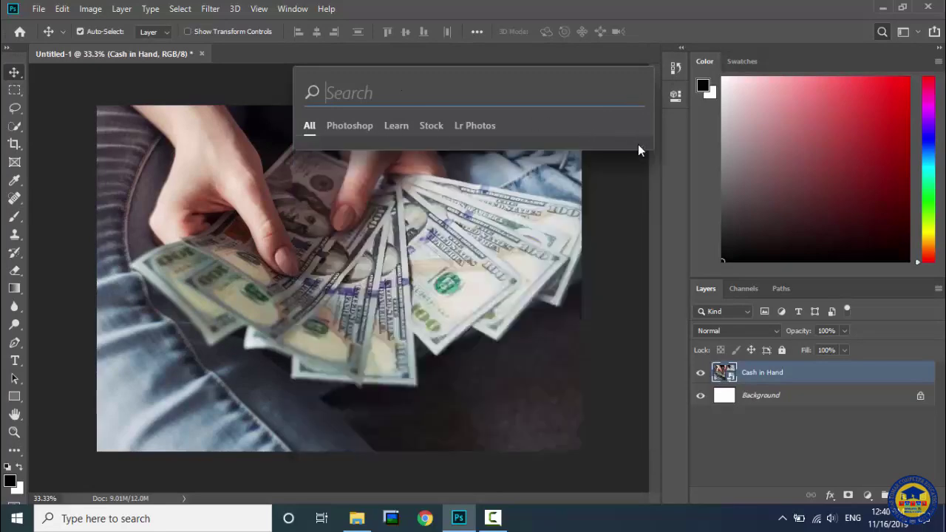
{"action": "key", "text": "Escape"}
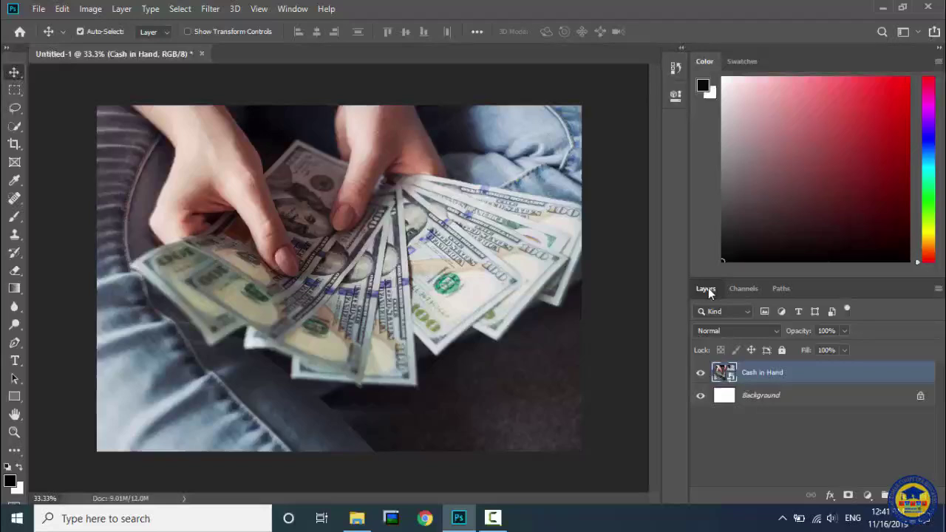
Step: Collapse the Layers panel to an icon in its own column beside the History and Properties icons, and test expanding and collapsing it
{"action": "left_click_drag", "start_coordinate": [711, 292], "coordinate": [675, 112]}
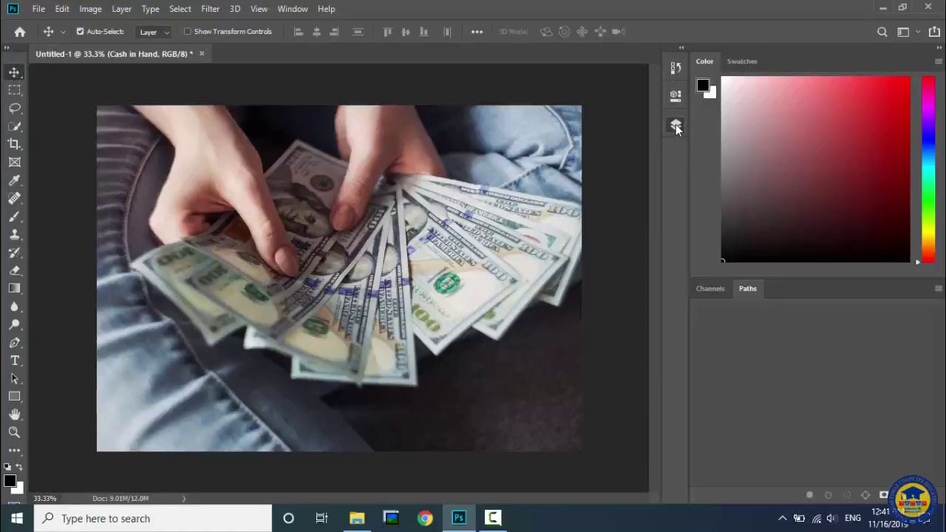
{"action": "mouse_move", "coordinate": [654, 127]}
{"action": "left_mouse_down"}
{"action": "mouse_move", "coordinate": [644, 126]}
{"action": "mouse_move", "coordinate": [652, 129]}
{"action": "left_mouse_up"}
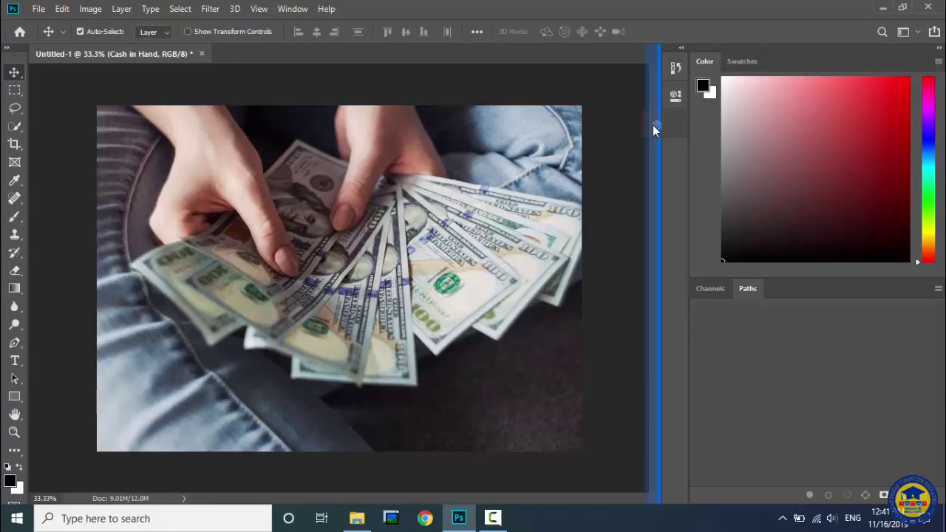
{"action": "mouse_move", "coordinate": [653, 125]}
{"action": "left_mouse_down"}
{"action": "mouse_move", "coordinate": [665, 125]}
{"action": "mouse_move", "coordinate": [651, 123]}
{"action": "left_mouse_up"}
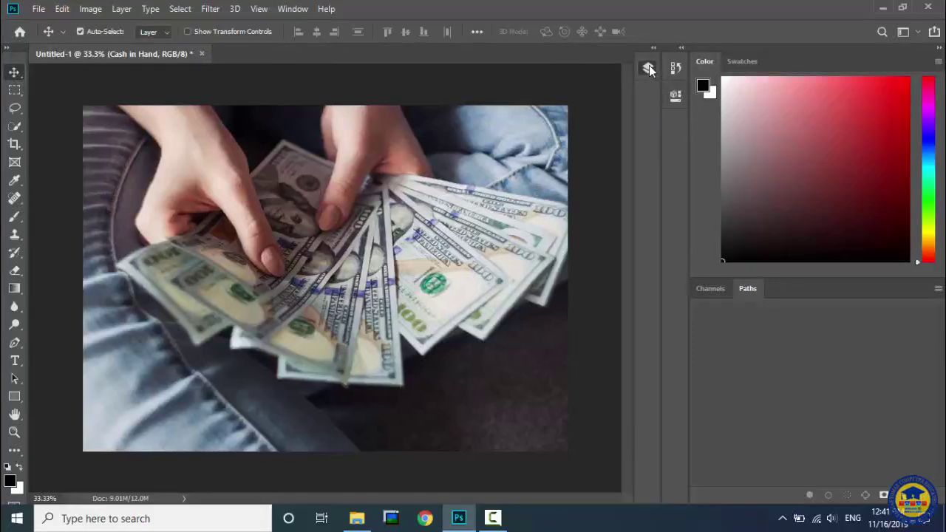
{"action": "left_click", "coordinate": [648, 69]}
{"action": "left_click", "coordinate": [648, 68]}
Step: Examine the recorded states in the History panel and the Cash in Hand settings in the Properties panel, and collapse both
{"action": "left_click", "coordinate": [672, 69]}
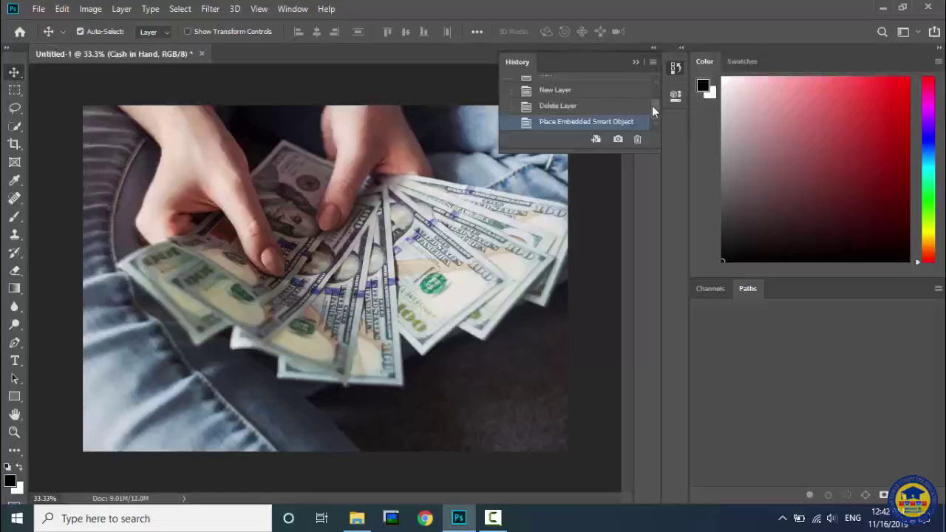
{"action": "scroll", "coordinate": [656, 105], "scroll_direction": "up", "scroll_amount": 1}
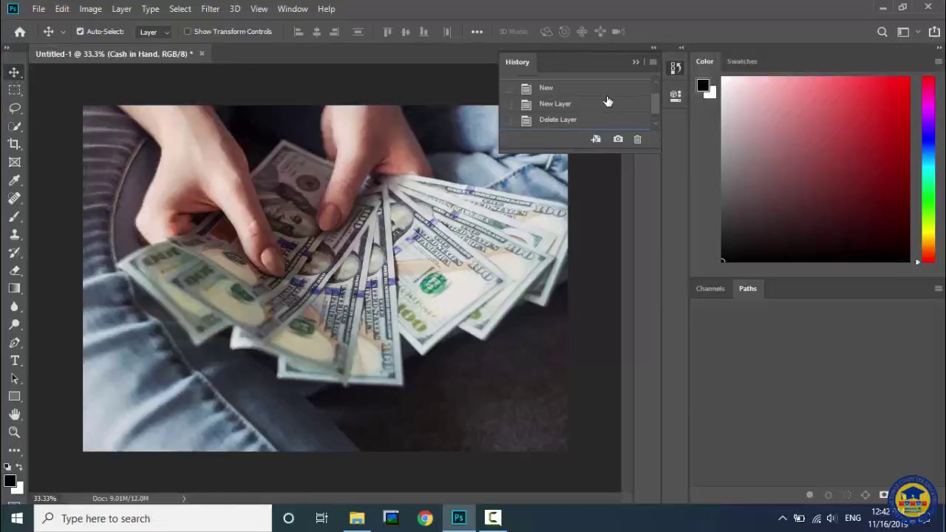
{"action": "left_click_drag", "start_coordinate": [653, 107], "coordinate": [656, 118]}
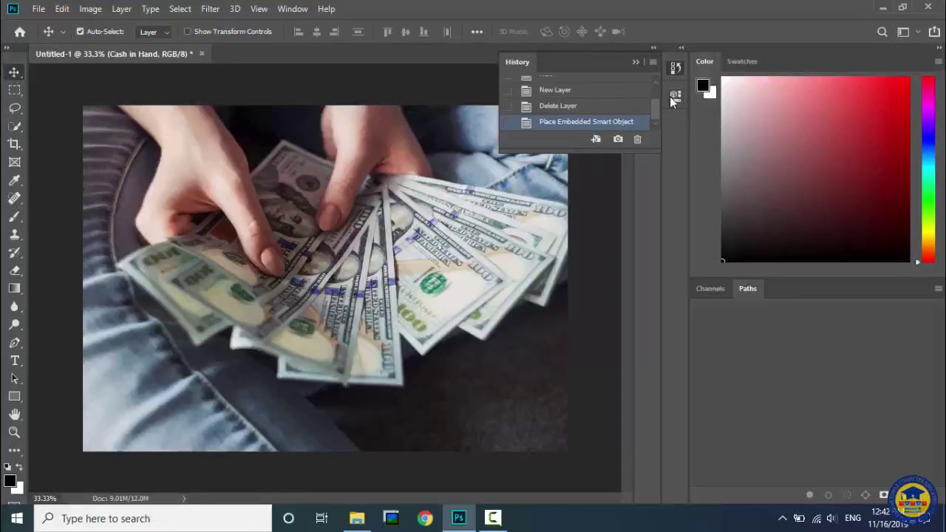
{"action": "left_click", "coordinate": [675, 96]}
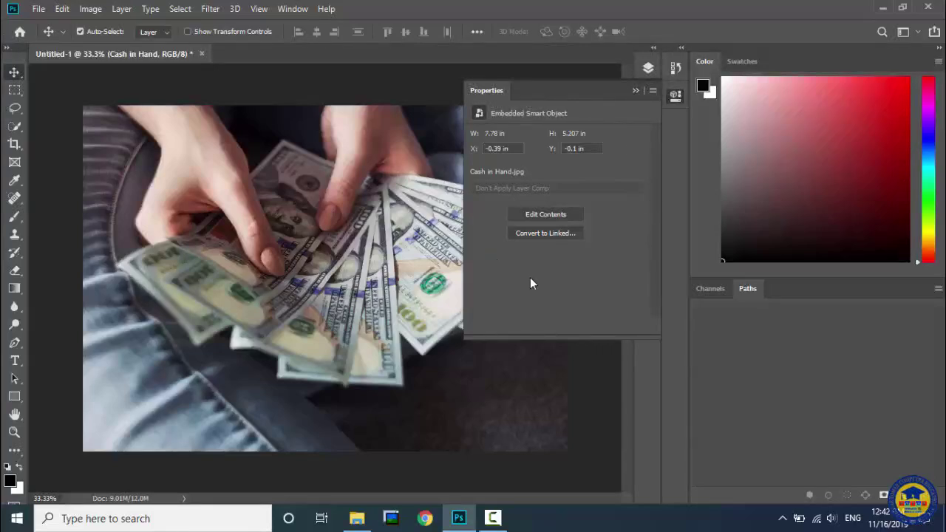
{"action": "left_click", "coordinate": [675, 97]}
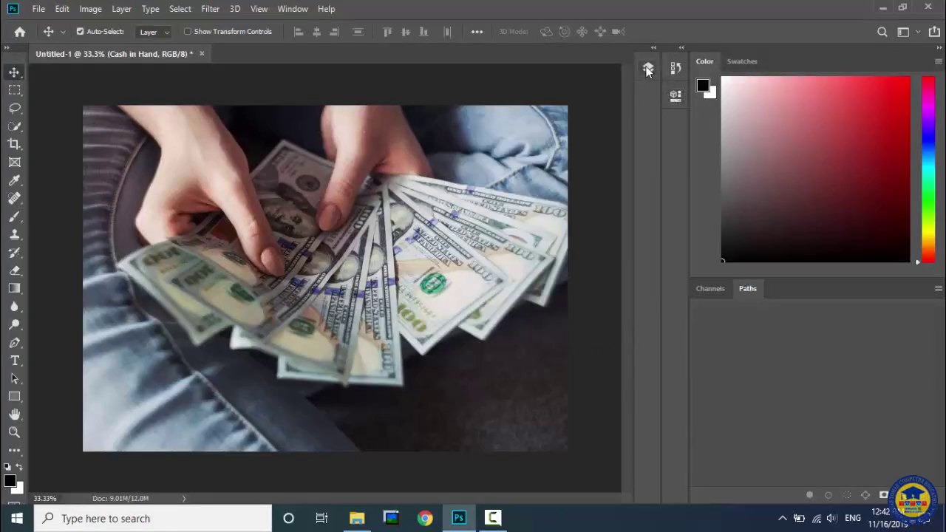
Step: Move the Layers icon above the History icon, and dock the Paths panel between the Color and Channels panels
{"action": "left_click_drag", "start_coordinate": [647, 69], "coordinate": [677, 59]}
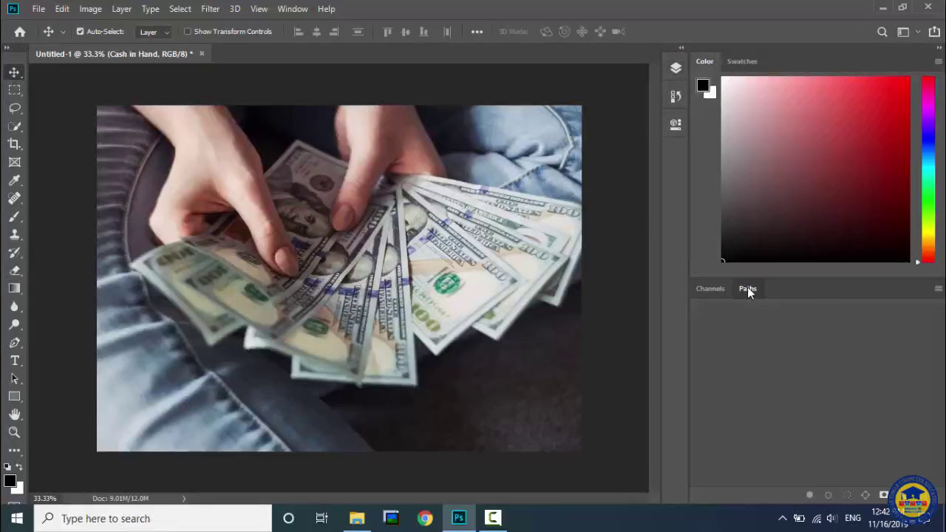
{"action": "left_click_drag", "start_coordinate": [747, 291], "coordinate": [660, 187]}
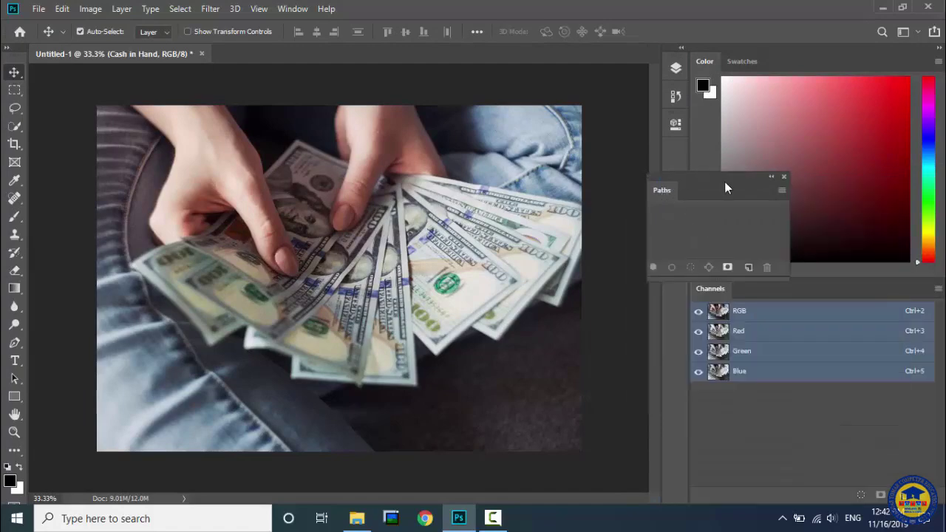
{"action": "left_click_drag", "start_coordinate": [724, 185], "coordinate": [786, 294]}
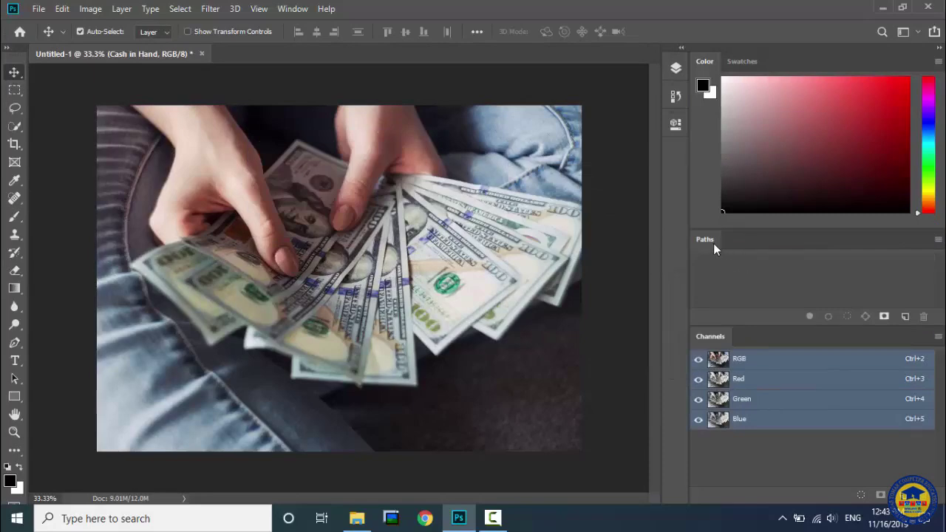
Step: Dock the Paths panel as a separate expanded column beside the collapsed icons, and float it back over the canvas
{"action": "left_click_drag", "start_coordinate": [701, 236], "coordinate": [658, 184]}
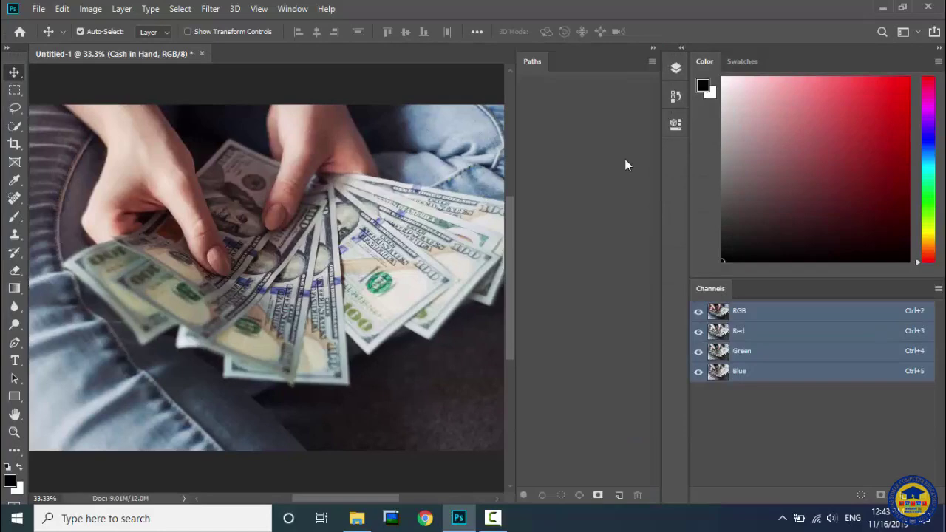
{"action": "left_click_drag", "start_coordinate": [538, 63], "coordinate": [194, 79]}
{"action": "left_click_drag", "start_coordinate": [258, 72], "coordinate": [628, 167]}
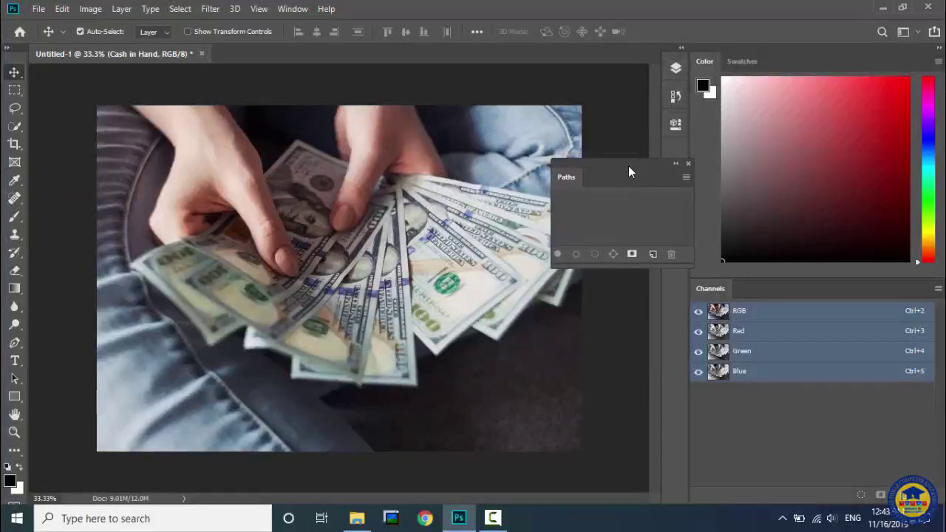
Step: Add the Character and Character Styles panels to the workspace, and collapse them to icons
{"action": "left_click", "coordinate": [299, 9]}
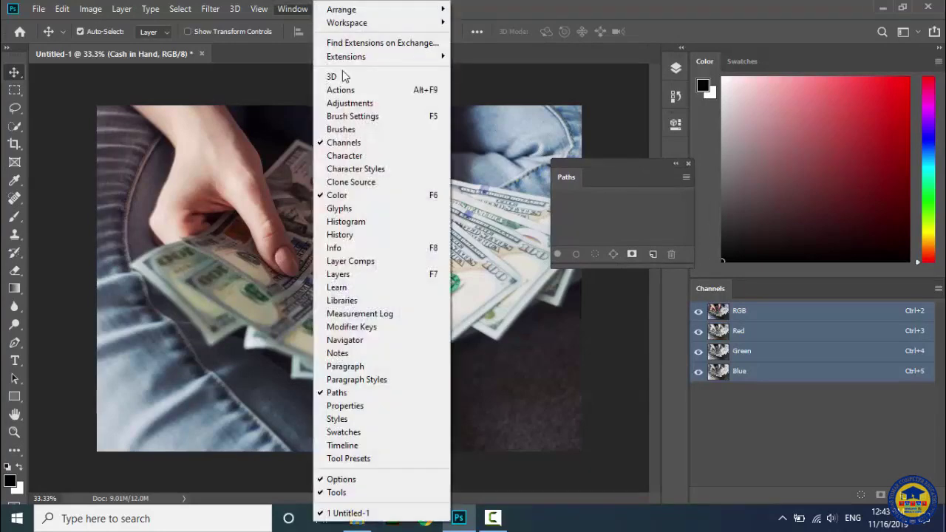
{"action": "left_click", "coordinate": [345, 155]}
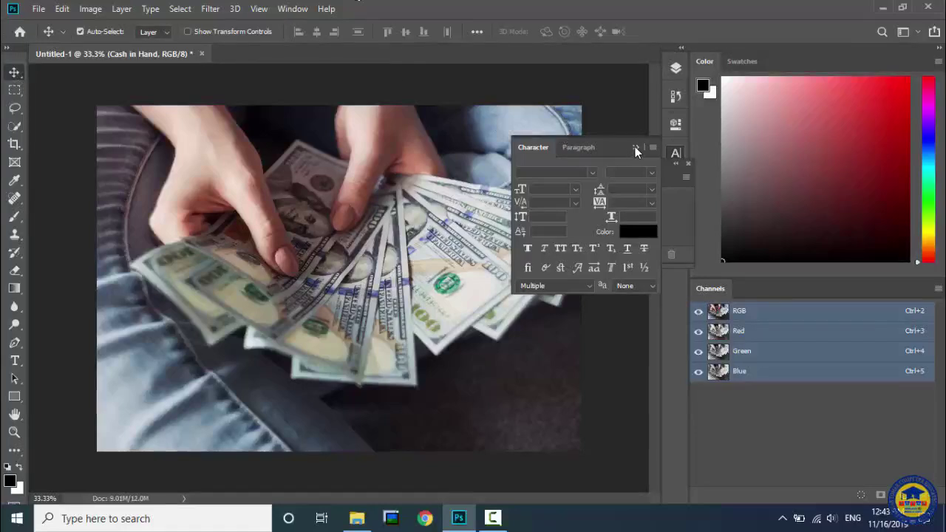
{"action": "left_click", "coordinate": [306, 10]}
{"action": "left_click", "coordinate": [319, 168]}
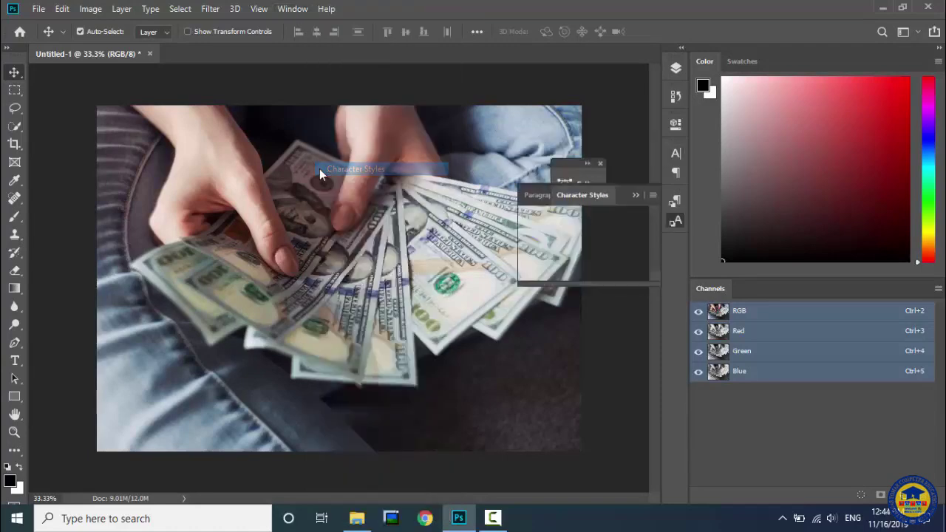
{"action": "left_click", "coordinate": [635, 195]}
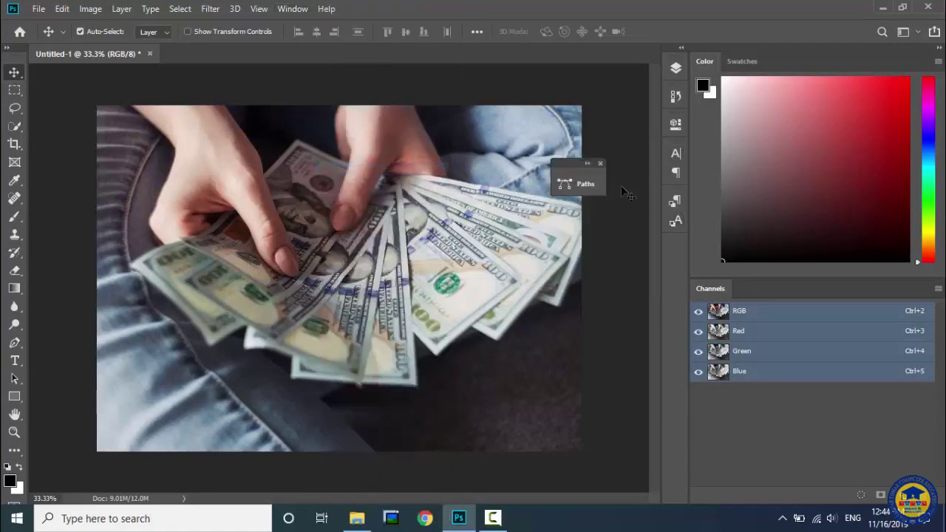
Step: Dock the floating Paths panel as an icon below Character Styles, and regroup it with the Channels panel
{"action": "left_click", "coordinate": [293, 9]}
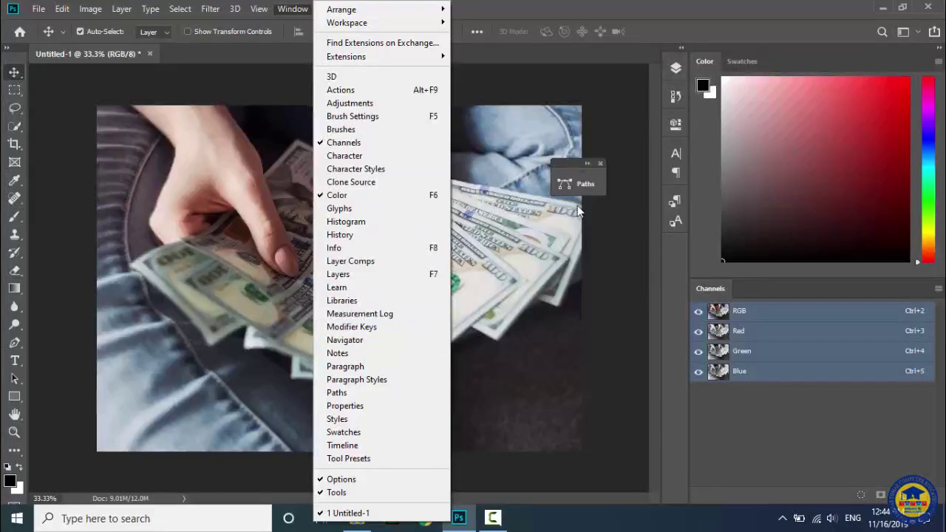
{"action": "left_click", "coordinate": [576, 171]}
{"action": "left_click_drag", "start_coordinate": [576, 171], "coordinate": [675, 250]}
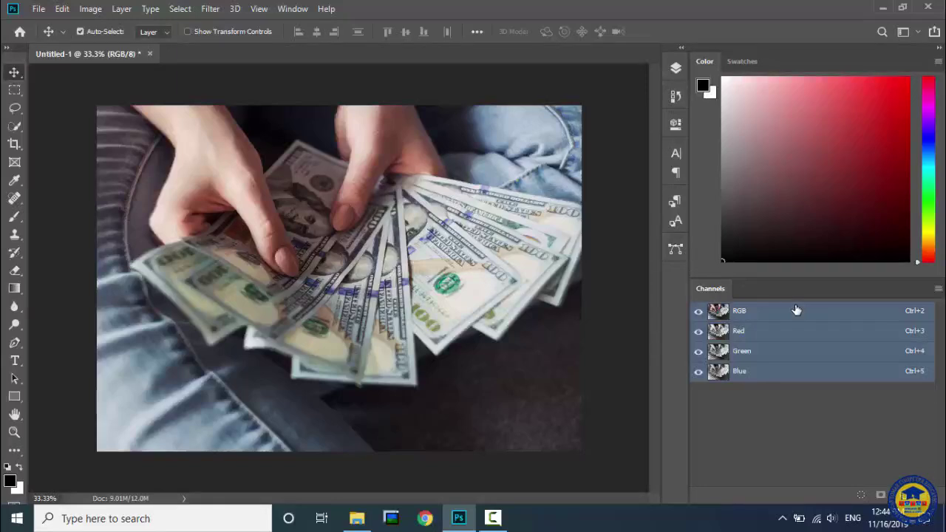
{"action": "left_click", "coordinate": [675, 250]}
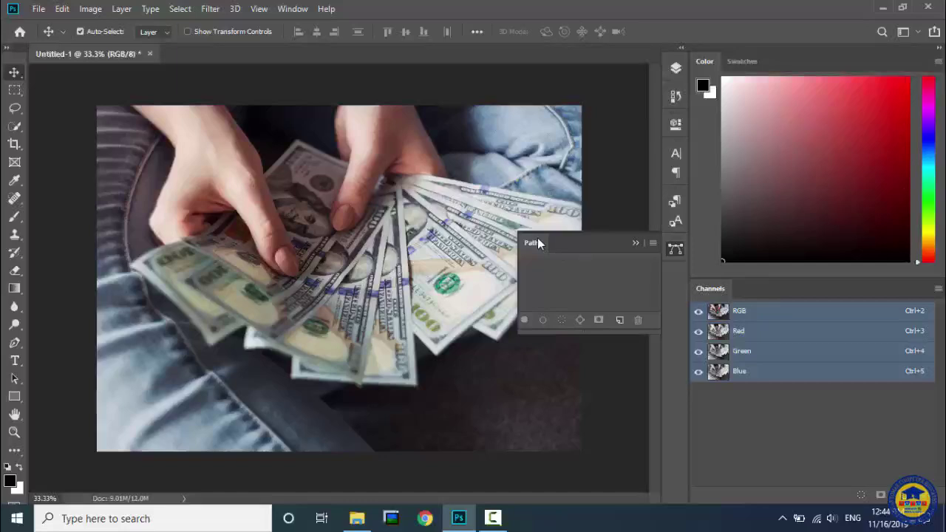
{"action": "left_click_drag", "start_coordinate": [568, 243], "coordinate": [765, 285]}
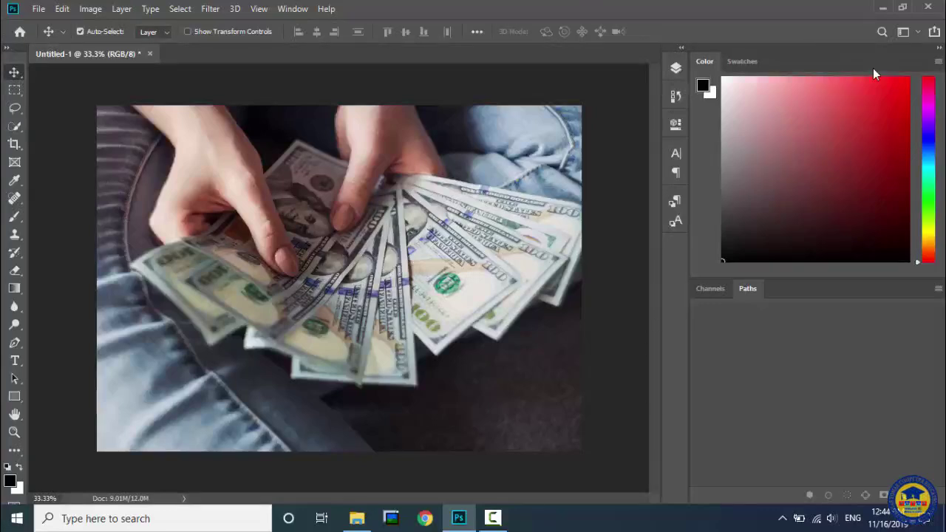
Step: Reset the Essentials workspace, check the Channels and Paths panels, and return to the Layers panel
{"action": "left_click", "coordinate": [903, 33]}
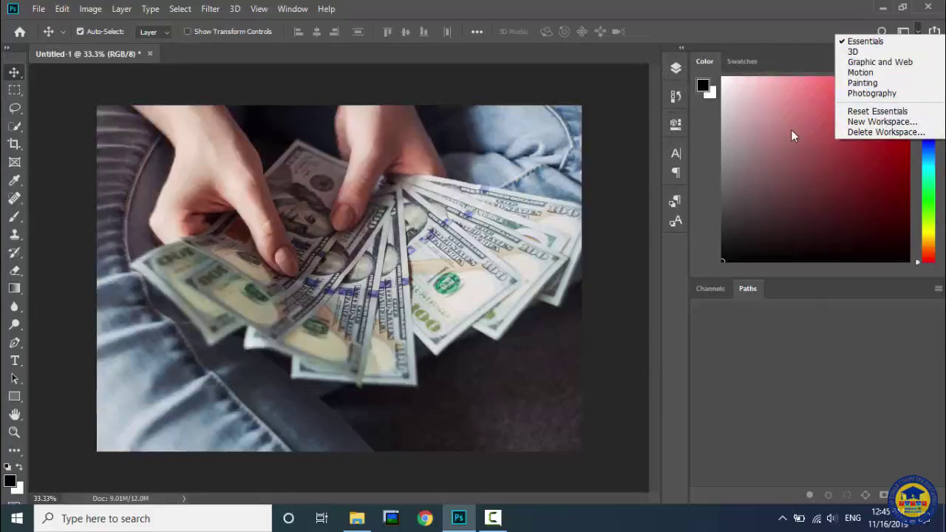
{"action": "left_click", "coordinate": [883, 110]}
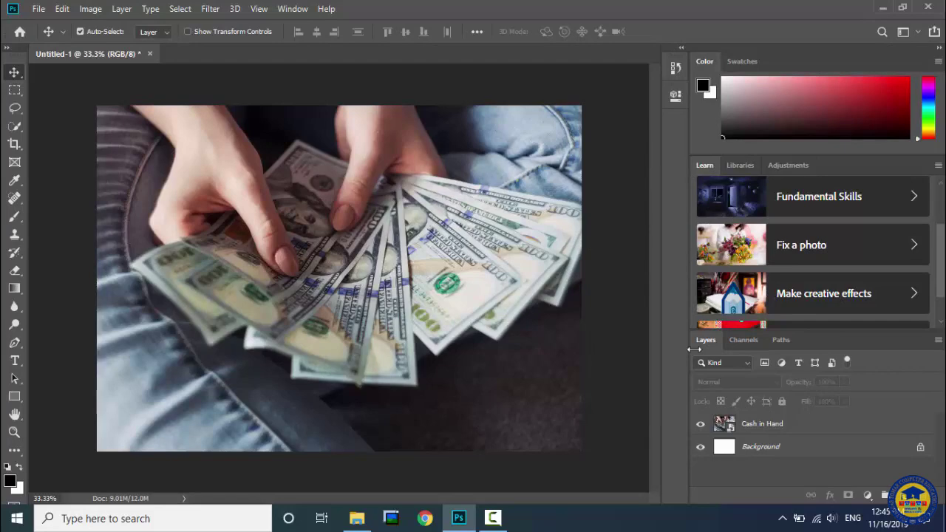
{"action": "left_click", "coordinate": [740, 345]}
{"action": "left_click", "coordinate": [778, 346]}
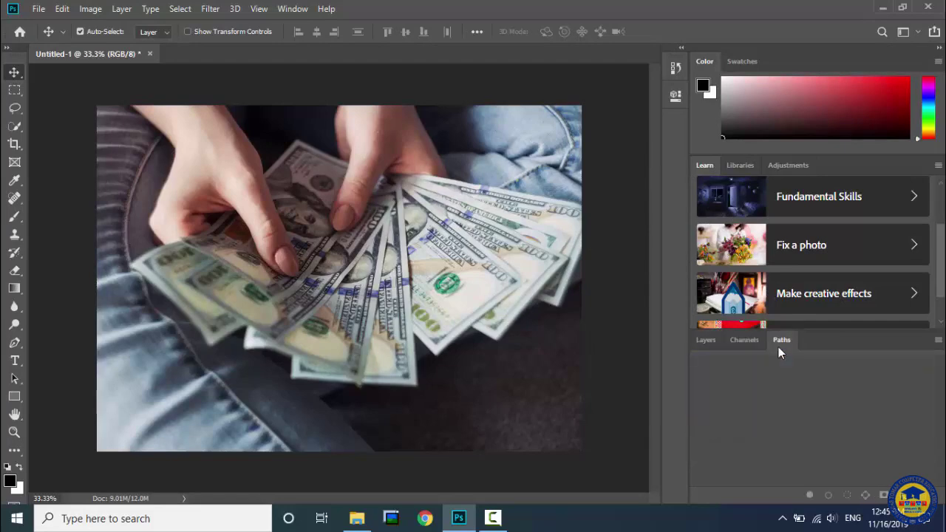
{"action": "left_click", "coordinate": [714, 342]}
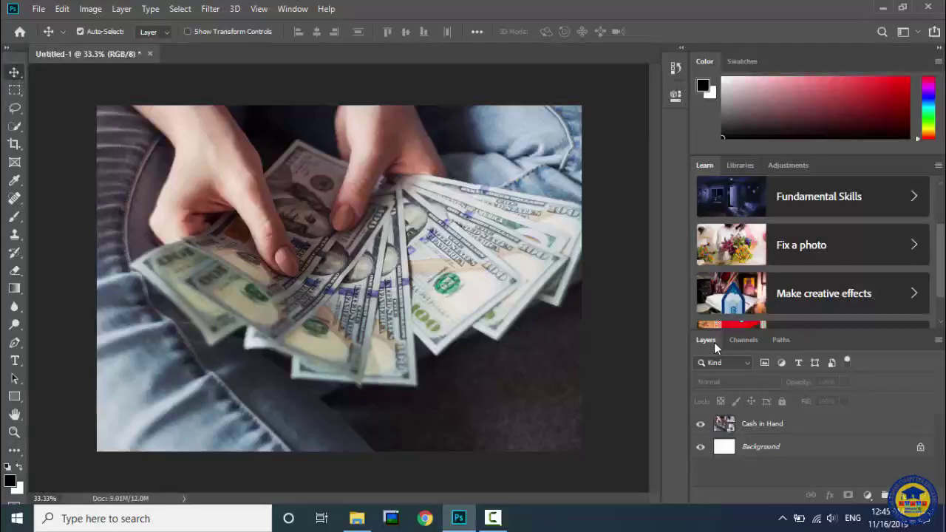